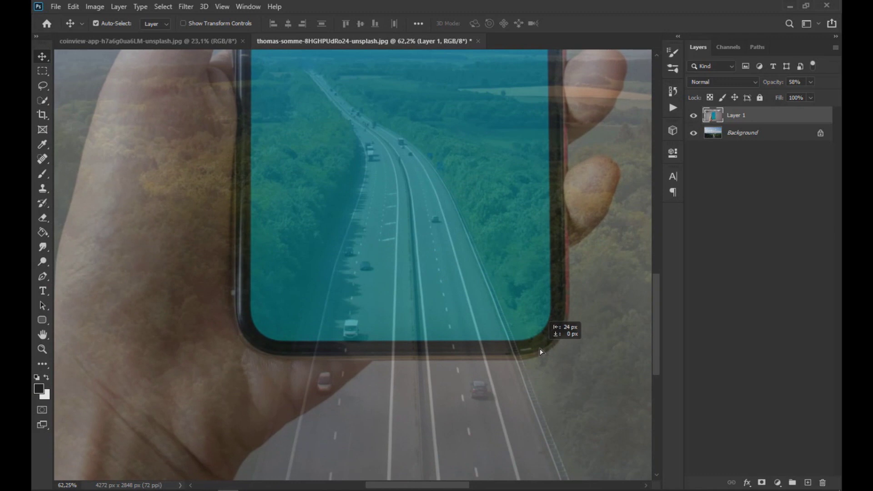
- Restore Layer 1, the hand-and-phone photo, to 100% opacity
{"action": "scroll", "coordinate": [540, 348], "scroll_direction": "down", "scroll_amount": 5}
{"action": "scroll", "coordinate": [541, 351], "scroll_direction": "down", "scroll_amount": 2}
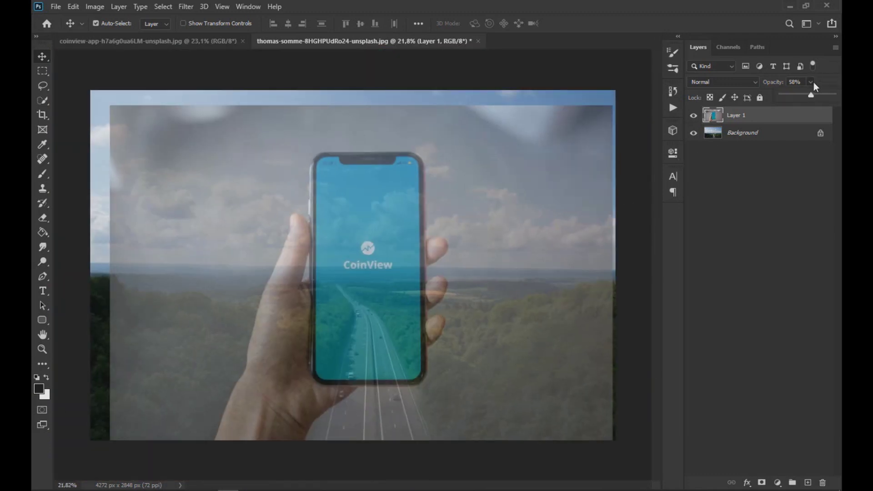
{"action": "left_click_drag", "start_coordinate": [814, 94], "coordinate": [833, 94]}
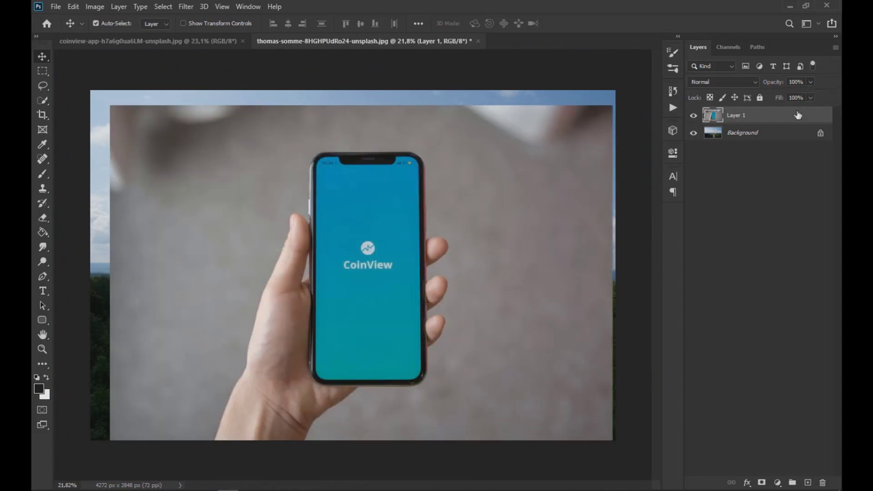
- Select the hand and phone on Layer 1 with the Quick Selection tool, including the fingers beside the phone's edge
{"action": "left_click", "coordinate": [48, 100]}
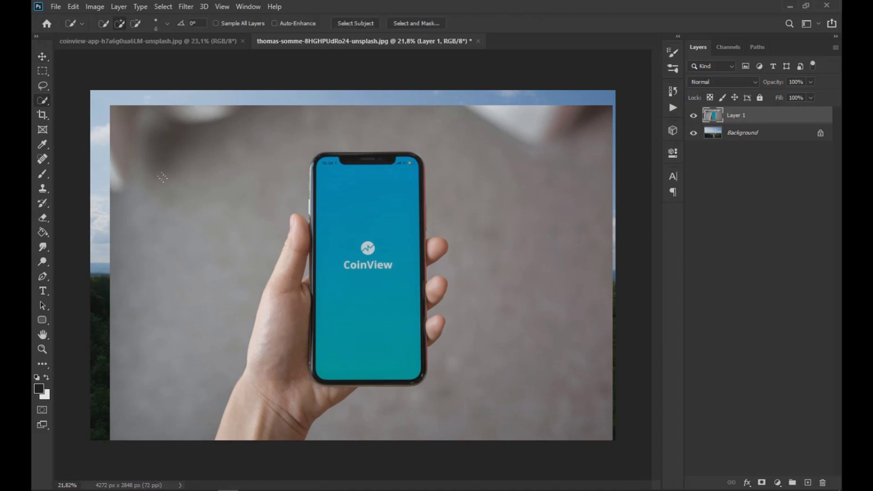
{"action": "left_click_drag", "start_coordinate": [327, 314], "coordinate": [354, 265]}
{"action": "scroll", "coordinate": [426, 335], "scroll_direction": "up", "scroll_amount": 5}
{"action": "left_click_drag", "start_coordinate": [432, 255], "coordinate": [448, 319]}
{"action": "scroll", "coordinate": [380, 199], "scroll_direction": "up", "scroll_amount": 3}
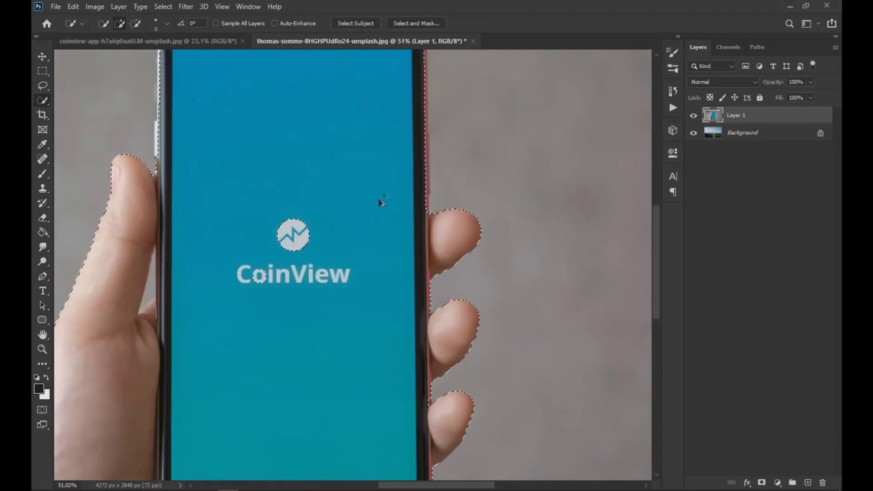
- Refine the selection around the phone's upper edges and subtract the background gap between the thumb and the phone
{"action": "scroll", "coordinate": [380, 199], "scroll_direction": "down", "scroll_amount": 4}
{"action": "scroll", "coordinate": [409, 377], "scroll_direction": "up", "scroll_amount": 3}
{"action": "scroll", "coordinate": [413, 381], "scroll_direction": "up", "scroll_amount": 4}
{"action": "scroll", "coordinate": [399, 172], "scroll_direction": "up", "scroll_amount": 5}
{"action": "scroll", "coordinate": [400, 156], "scroll_direction": "down", "scroll_amount": 2}
{"action": "mouse_move", "coordinate": [404, 172]}
{"action": "left_mouse_down"}
{"action": "mouse_move", "coordinate": [406, 225]}
{"action": "mouse_move", "coordinate": [436, 310]}
{"action": "mouse_move", "coordinate": [417, 144]}
{"action": "left_mouse_up"}
{"action": "mouse_move", "coordinate": [387, 245]}
{"action": "left_mouse_down"}
{"action": "mouse_move", "coordinate": [380, 143]}
{"action": "mouse_move", "coordinate": [348, 119]}
{"action": "mouse_move", "coordinate": [127, 137]}
{"action": "mouse_move", "coordinate": [118, 244]}
{"action": "left_mouse_up"}
{"action": "scroll", "coordinate": [147, 168], "scroll_direction": "up", "scroll_amount": 1}
{"action": "left_click", "coordinate": [128, 357]}
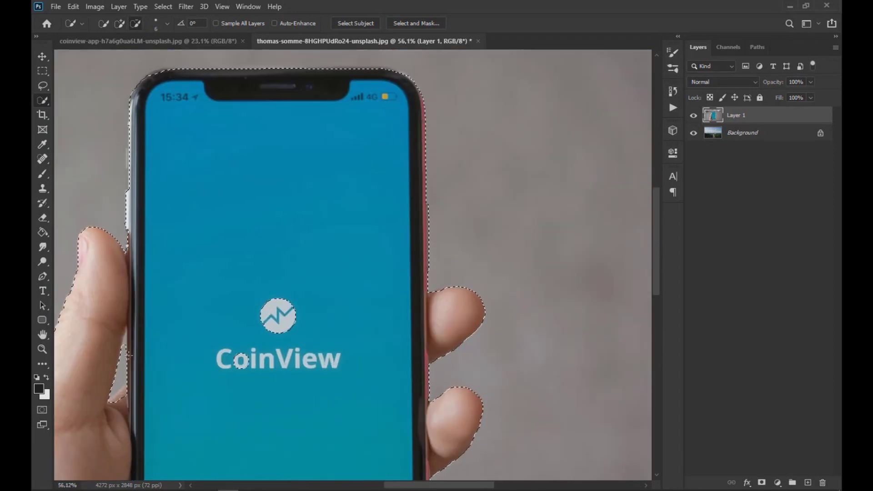
- Add a layer mask to Layer 1 from the selection of the hand and phone
{"action": "scroll", "coordinate": [191, 386], "scroll_direction": "down", "scroll_amount": 3}
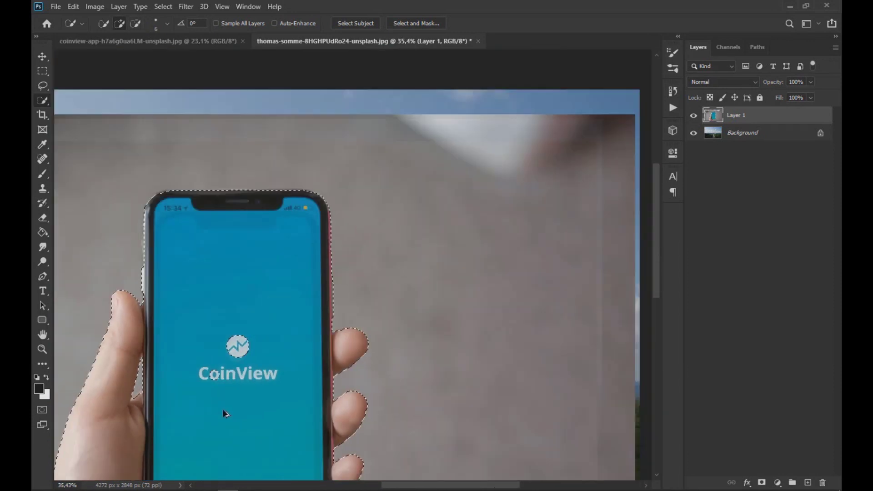
{"action": "scroll", "coordinate": [392, 372], "scroll_direction": "up", "scroll_amount": 3}
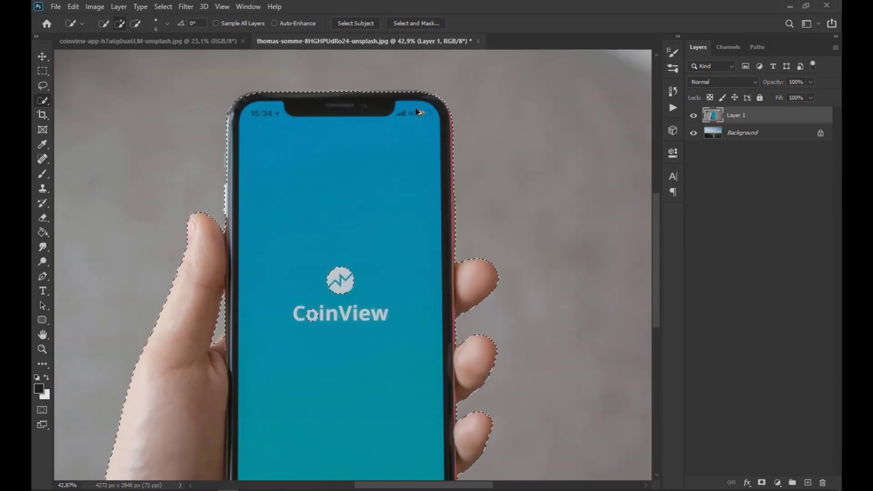
{"action": "left_click", "coordinate": [762, 483]}
{"action": "scroll", "coordinate": [505, 309], "scroll_direction": "down", "scroll_amount": 3}
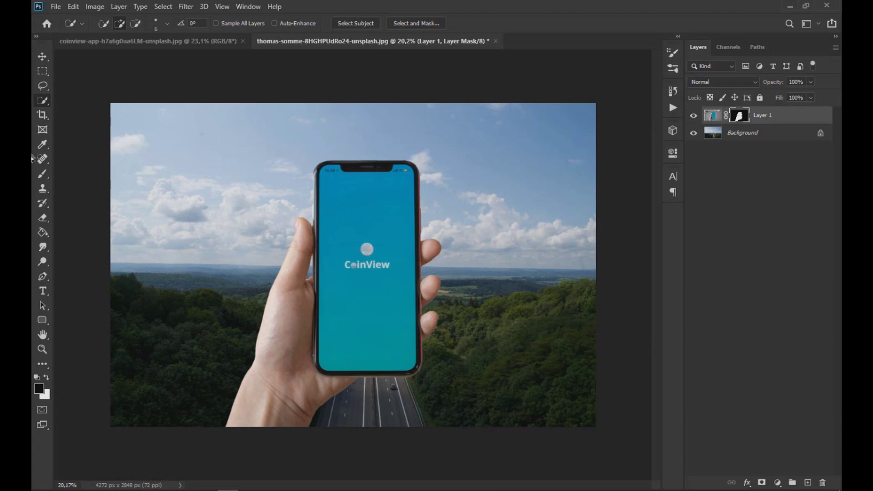
- Choose the Brush tool and set its hardness to 60% for painting on the layer mask
{"action": "left_click", "coordinate": [43, 176]}
{"action": "left_click", "coordinate": [101, 23]}
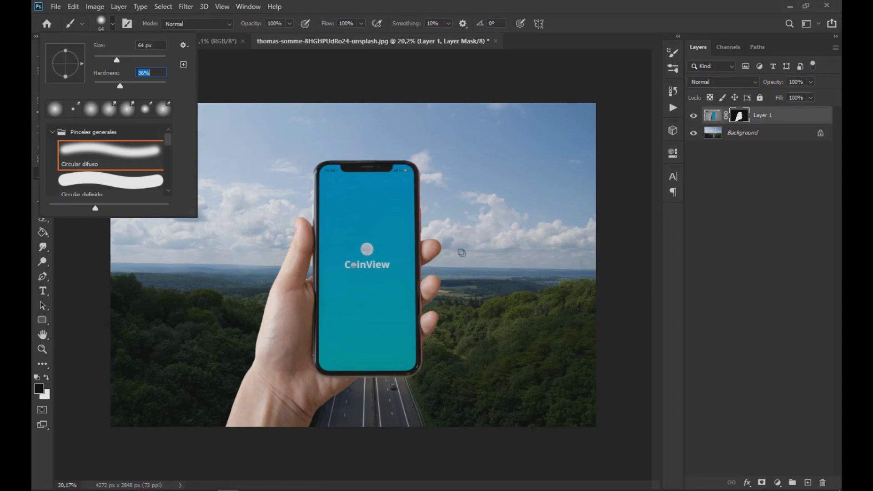
{"action": "key", "text": "Return"}
- Set the brush size to 34 px and clean up Layer 1's mask in black around the fingertips
{"action": "scroll", "coordinate": [455, 349], "scroll_direction": "up", "scroll_amount": 8}
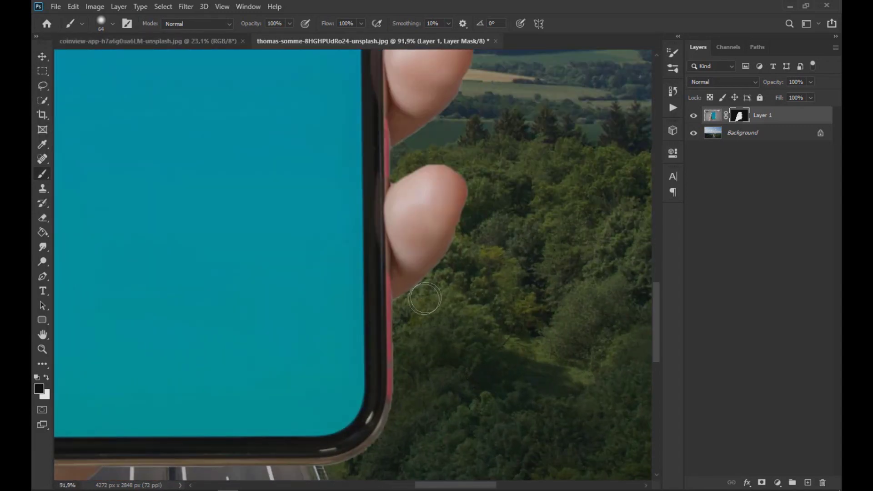
{"action": "left_click", "coordinate": [102, 24]}
{"action": "left_click_drag", "start_coordinate": [117, 64], "coordinate": [111, 64]}
{"action": "left_click_drag", "start_coordinate": [403, 303], "coordinate": [436, 276]}
{"action": "scroll", "coordinate": [432, 350], "scroll_direction": "up", "scroll_amount": 2}
{"action": "scroll", "coordinate": [473, 126], "scroll_direction": "up", "scroll_amount": 2}
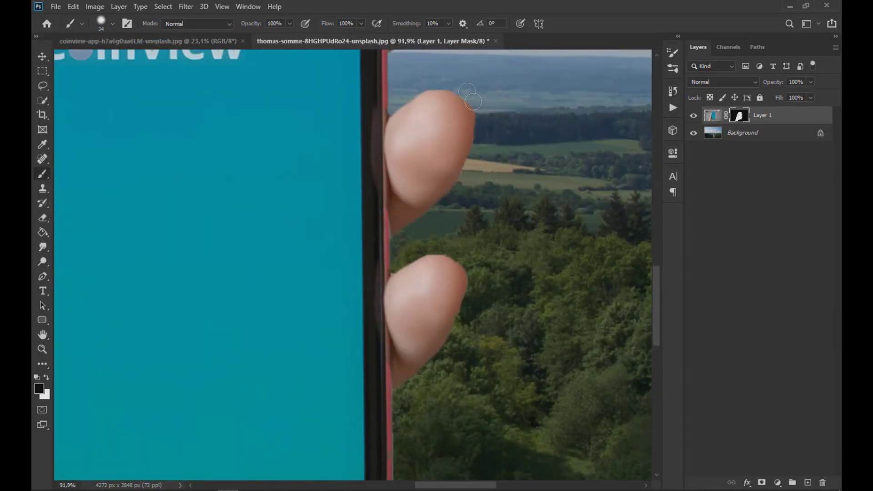
{"action": "scroll", "coordinate": [467, 91], "scroll_direction": "up", "scroll_amount": 5}
{"action": "scroll", "coordinate": [433, 197], "scroll_direction": "down", "scroll_amount": 4}
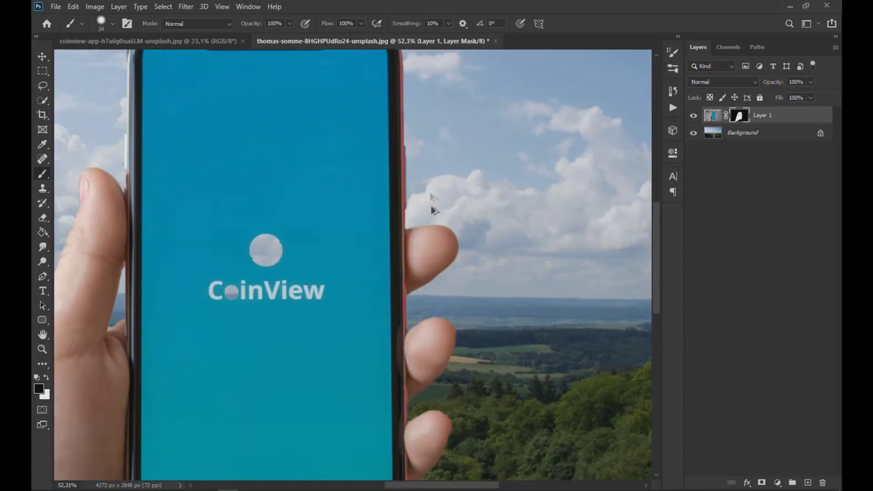
{"action": "scroll", "coordinate": [432, 196], "scroll_direction": "down", "scroll_amount": 2}
- Clean up the mask in black along the phone's lower edge and the palm above the highway
{"action": "scroll", "coordinate": [391, 314], "scroll_direction": "up", "scroll_amount": 5}
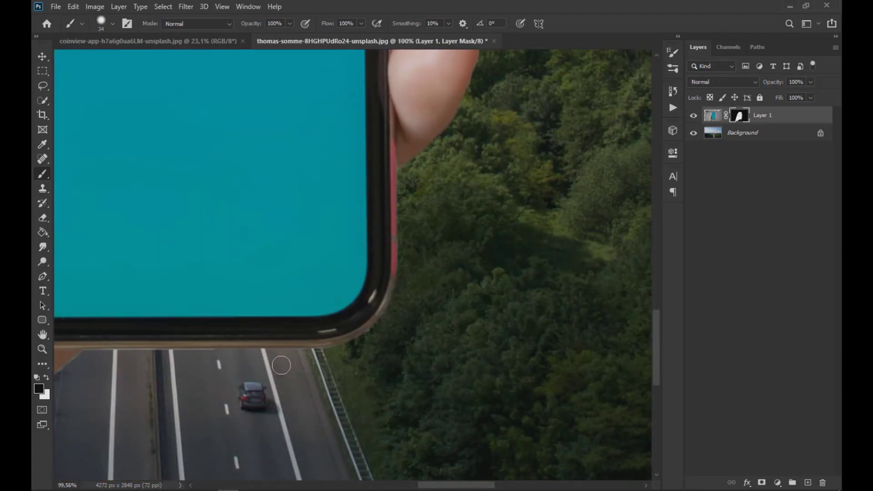
{"action": "scroll", "coordinate": [281, 365], "scroll_direction": "up", "scroll_amount": 2}
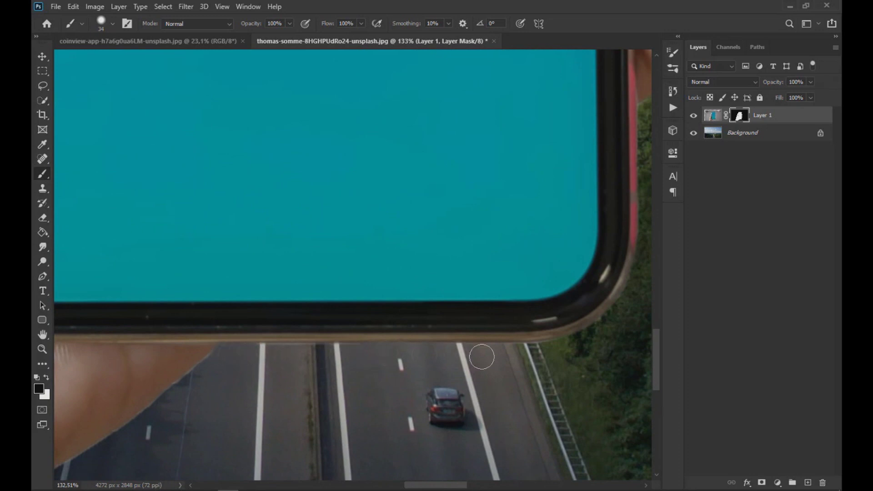
{"action": "scroll", "coordinate": [325, 386], "scroll_direction": "down", "scroll_amount": 2}
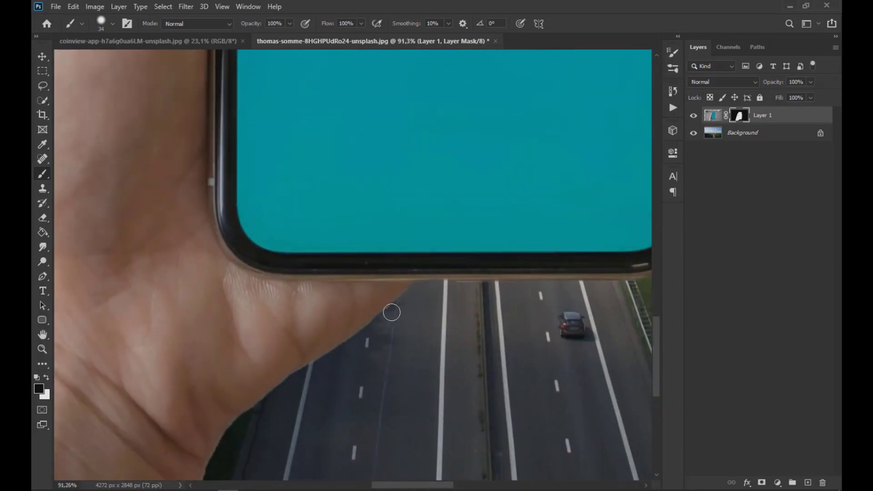
{"action": "left_click_drag", "start_coordinate": [279, 390], "coordinate": [225, 443]}
{"action": "scroll", "coordinate": [216, 434], "scroll_direction": "down", "scroll_amount": 2}
{"action": "left_click_drag", "start_coordinate": [390, 485], "coordinate": [350, 486]}
- Enlarge the brush to 75 px and smooth the mask along the outer edge of the wrist
{"action": "left_click", "coordinate": [112, 24]}
{"action": "left_click_drag", "start_coordinate": [111, 60], "coordinate": [121, 61]}
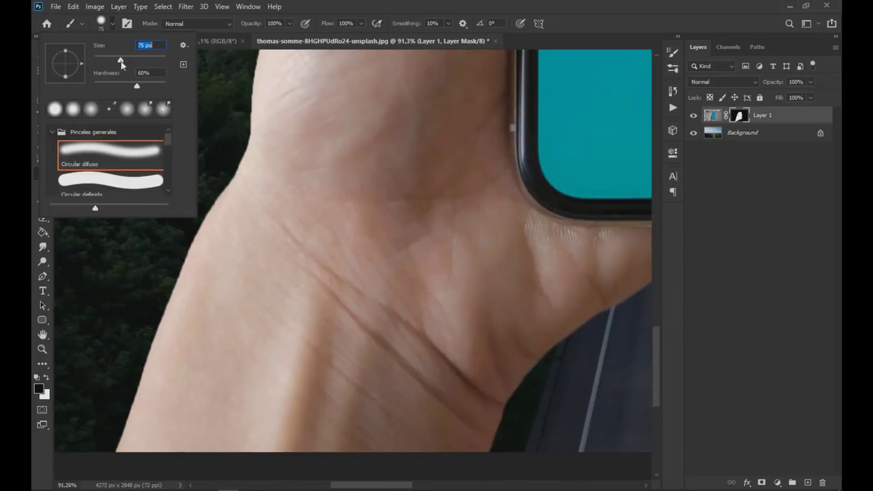
{"action": "left_click_drag", "start_coordinate": [106, 431], "coordinate": [160, 306]}
{"action": "scroll", "coordinate": [191, 210], "scroll_direction": "down", "scroll_amount": 3}
- Reduce the brush to 31 px, try restoring the phone's side edge near the thumb in white, and undo the stroke
{"action": "scroll", "coordinate": [246, 189], "scroll_direction": "up", "scroll_amount": 5}
{"action": "left_click_drag", "start_coordinate": [399, 226], "coordinate": [323, 226]}
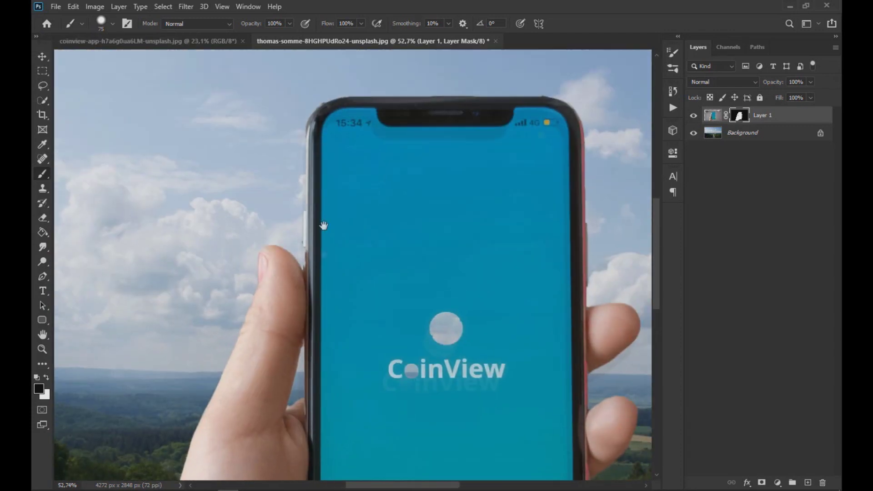
{"action": "scroll", "coordinate": [325, 228], "scroll_direction": "up", "scroll_amount": 5}
{"action": "left_click", "coordinate": [46, 377]}
{"action": "left_click", "coordinate": [113, 23]}
{"action": "left_click_drag", "start_coordinate": [119, 61], "coordinate": [105, 61]}
{"action": "left_click_drag", "start_coordinate": [271, 328], "coordinate": [270, 273]}
{"action": "key", "text": "ctrl+z"}
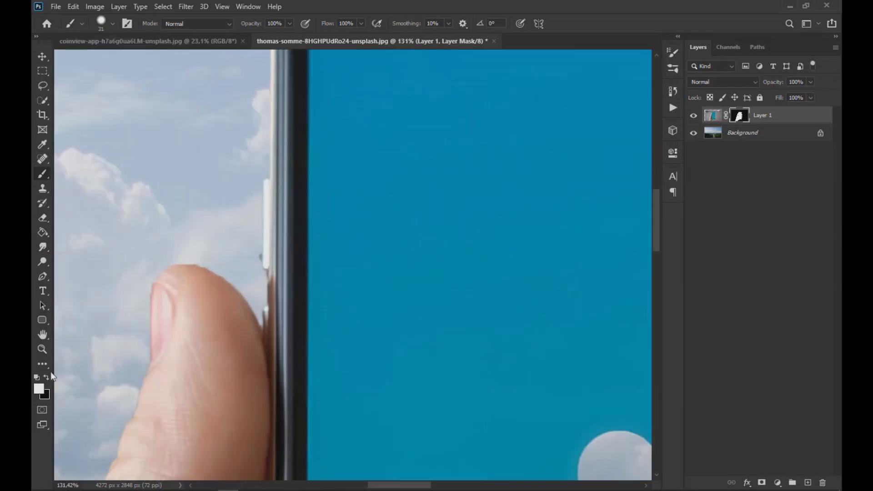
- Clean up the mask in black around the phone's upper corners and top edge
{"action": "scroll", "coordinate": [160, 252], "scroll_direction": "down", "scroll_amount": 3}
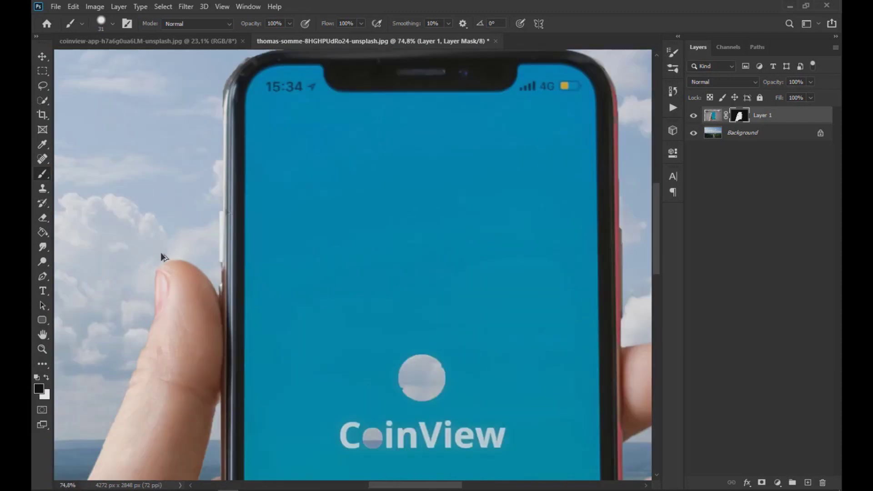
{"action": "scroll", "coordinate": [194, 165], "scroll_direction": "up", "scroll_amount": 3}
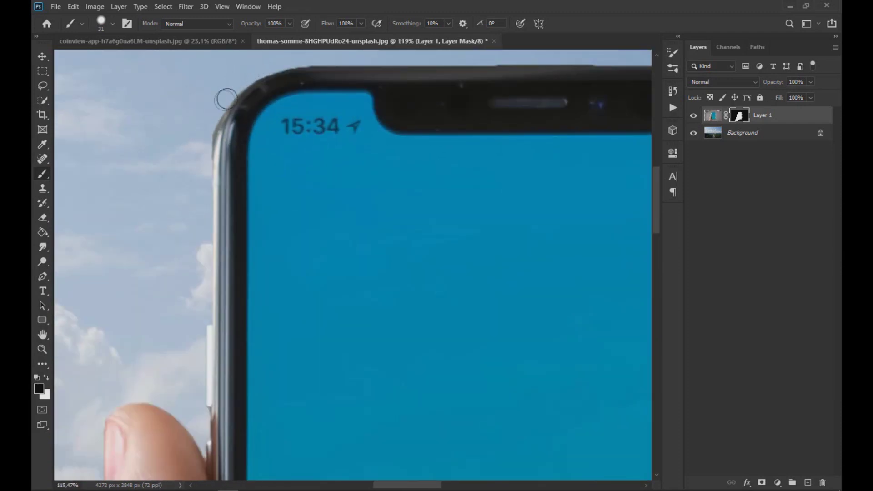
{"action": "scroll", "coordinate": [208, 133], "scroll_direction": "down", "scroll_amount": 3}
{"action": "scroll", "coordinate": [200, 98], "scroll_direction": "up", "scroll_amount": 2}
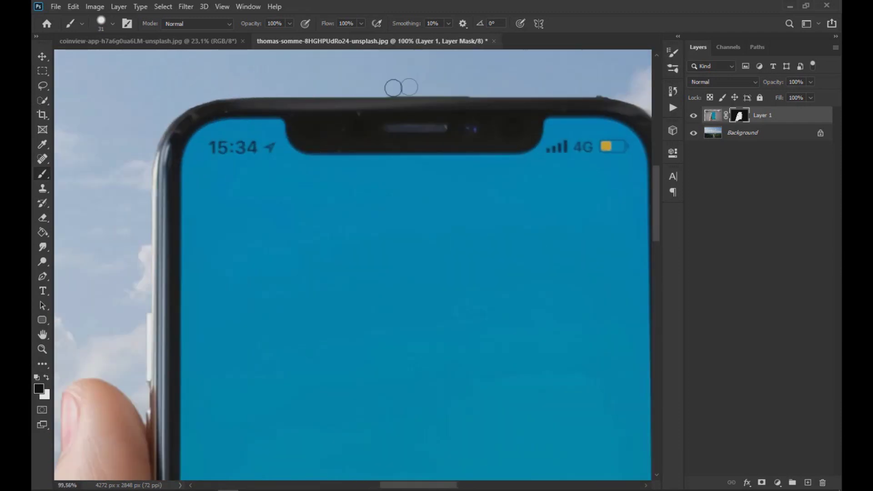
{"action": "scroll", "coordinate": [509, 79], "scroll_direction": "down", "scroll_amount": 2}
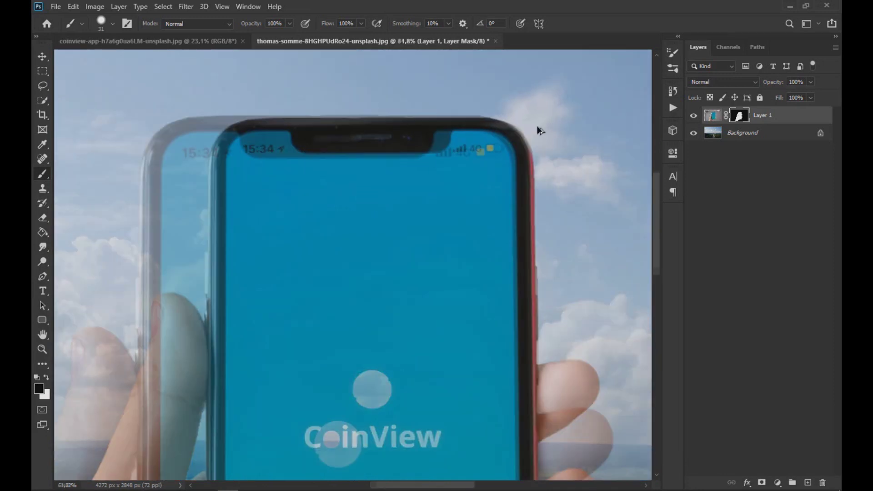
{"action": "scroll", "coordinate": [537, 127], "scroll_direction": "up", "scroll_amount": 4}
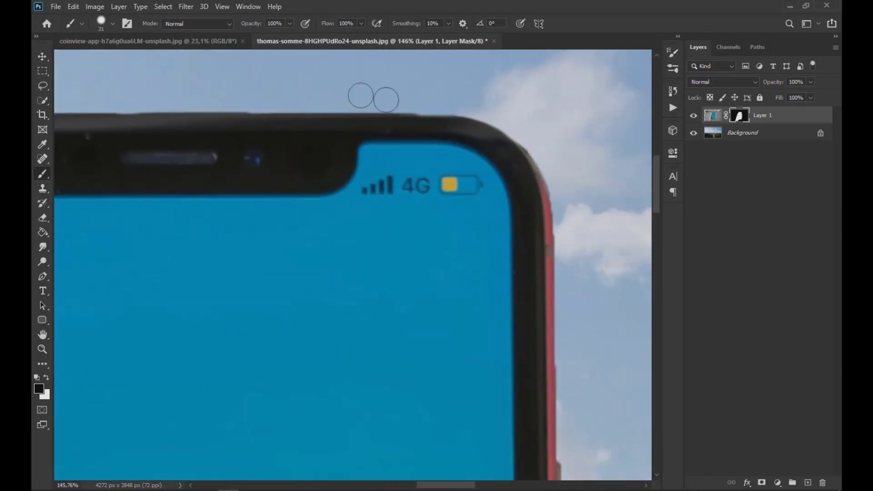
- Straighten the phone's top edge by painting black on the mask inside a rectangular selection above it, then deselect
{"action": "scroll", "coordinate": [194, 91], "scroll_direction": "down", "scroll_amount": 3}
{"action": "key", "text": "m"}
{"action": "left_click_drag", "start_coordinate": [419, 486], "coordinate": [405, 486]}
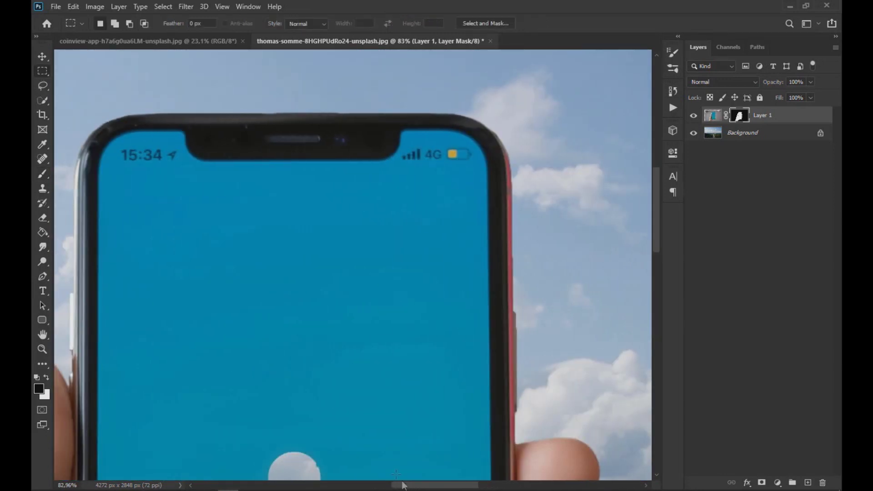
{"action": "left_click_drag", "start_coordinate": [90, 70], "coordinate": [470, 114]}
{"action": "key", "text": "b"}
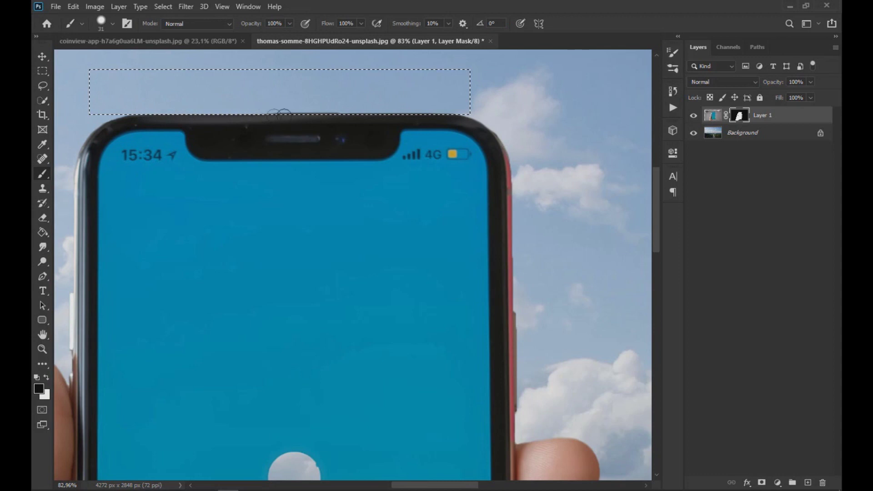
{"action": "key", "text": "ctrl+d"}
- Smooth the mask around the rounded phone corner next to the clock display
{"action": "scroll", "coordinate": [83, 165], "scroll_direction": "up", "scroll_amount": 2}
{"action": "scroll", "coordinate": [84, 164], "scroll_direction": "up", "scroll_amount": 2}
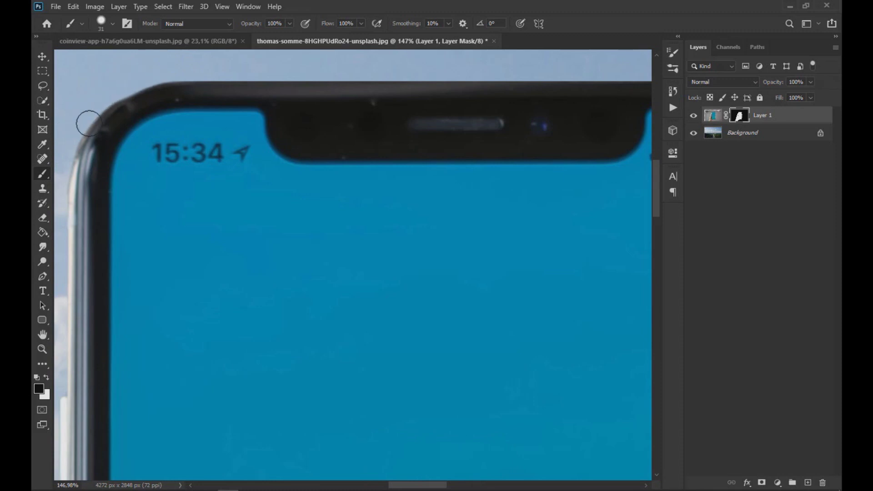
{"action": "scroll", "coordinate": [112, 262], "scroll_direction": "down", "scroll_amount": 5}
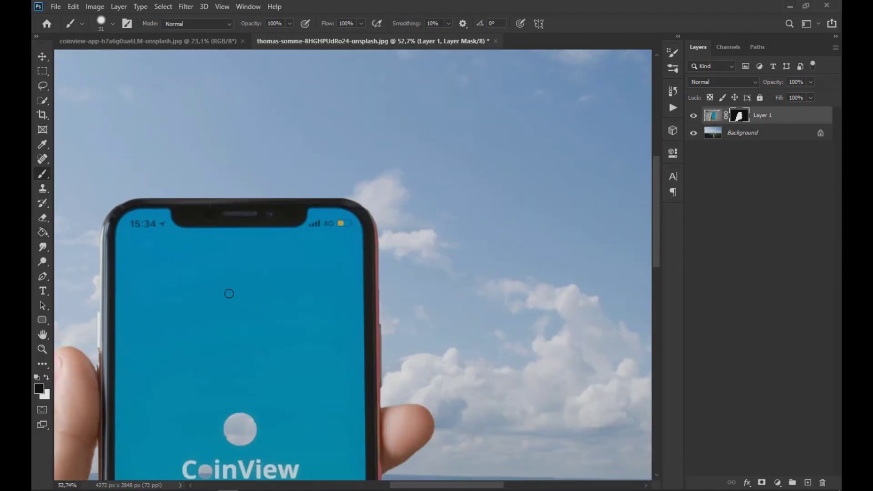
- Start a Magnetic Lasso outline up the phone screen's left edge, across its top and around the notch to the right corner
{"action": "left_click_drag", "start_coordinate": [229, 292], "coordinate": [314, 162]}
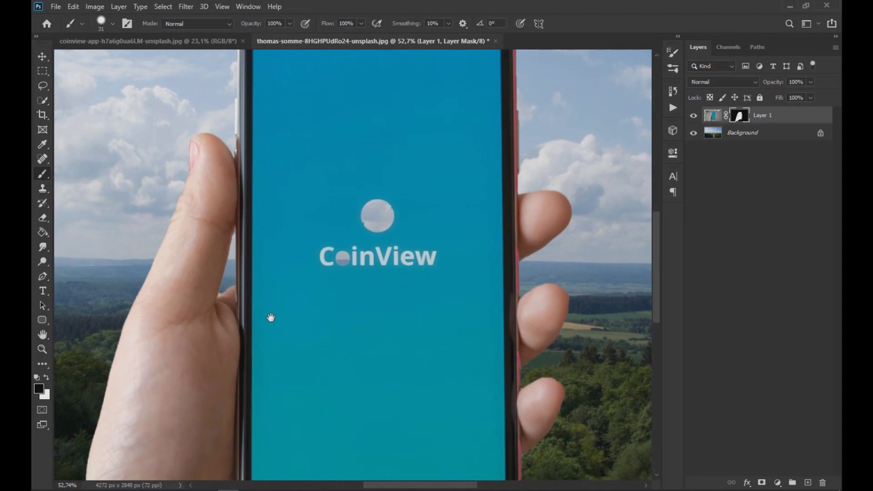
{"action": "left_click_drag", "start_coordinate": [271, 317], "coordinate": [277, 202]}
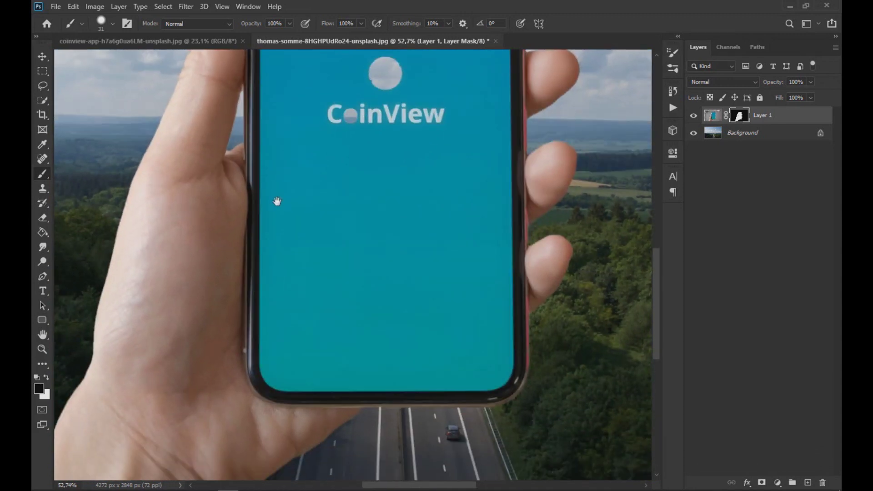
{"action": "scroll", "coordinate": [282, 227], "scroll_direction": "down", "scroll_amount": 5}
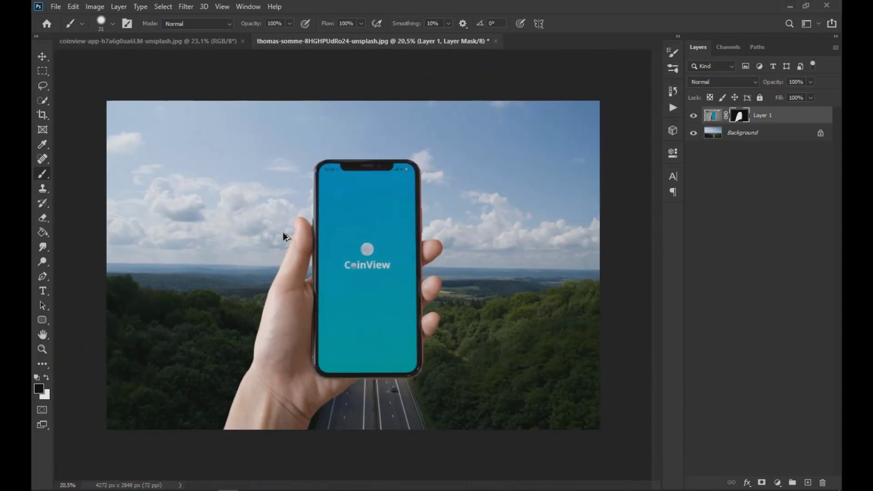
{"action": "scroll", "coordinate": [328, 277], "scroll_direction": "up", "scroll_amount": 3}
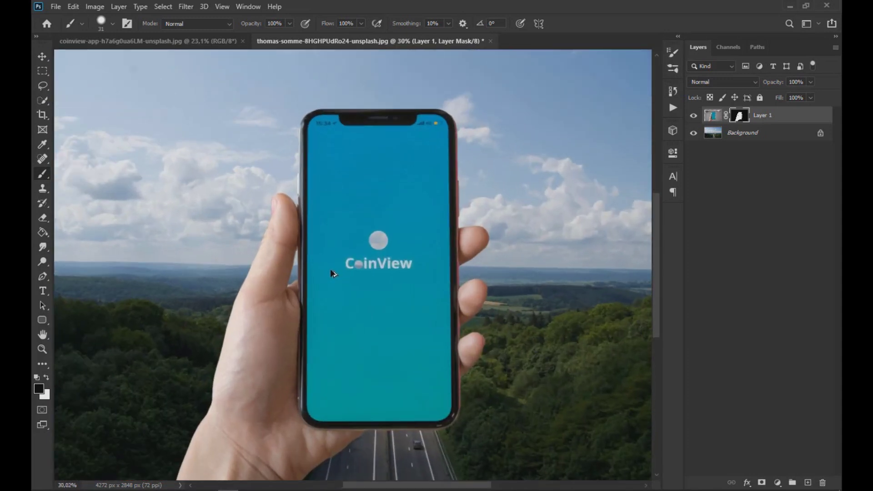
{"action": "scroll", "coordinate": [329, 275], "scroll_direction": "up", "scroll_amount": 1}
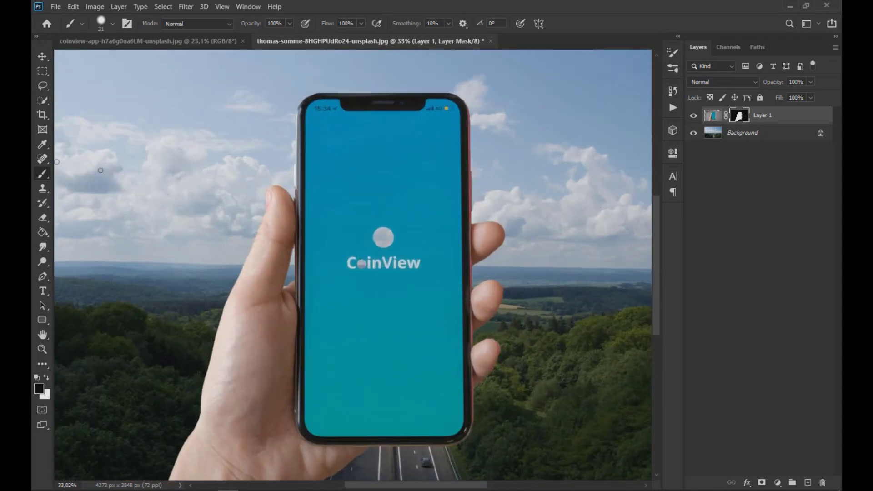
{"action": "left_click", "coordinate": [45, 88]}
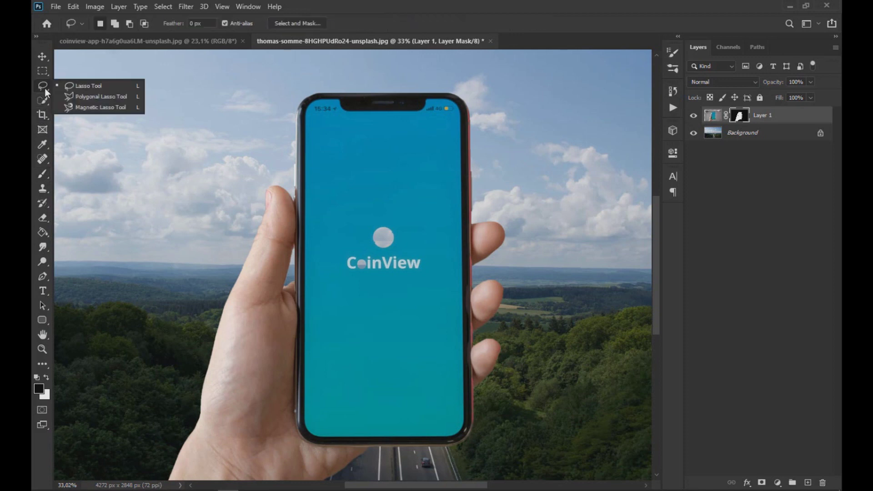
{"action": "left_click", "coordinate": [101, 108]}
{"action": "scroll", "coordinate": [330, 209], "scroll_direction": "up", "scroll_amount": 3}
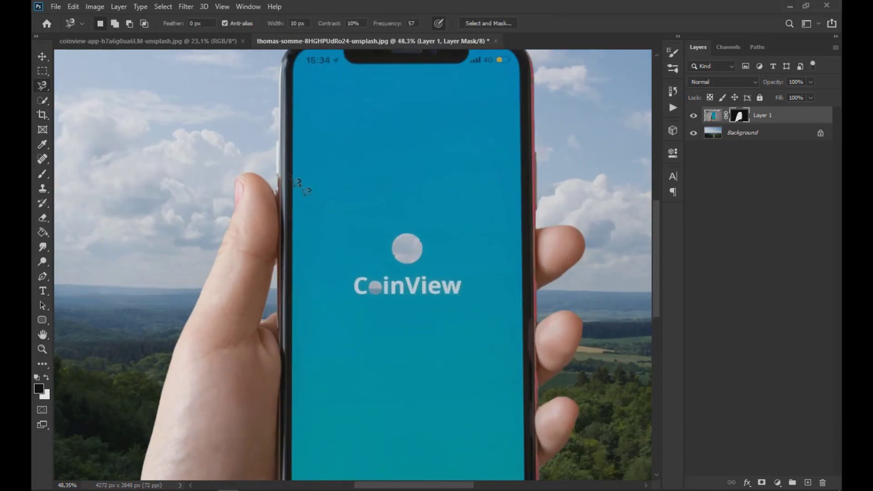
{"action": "left_click_drag", "start_coordinate": [295, 64], "coordinate": [291, 103]}
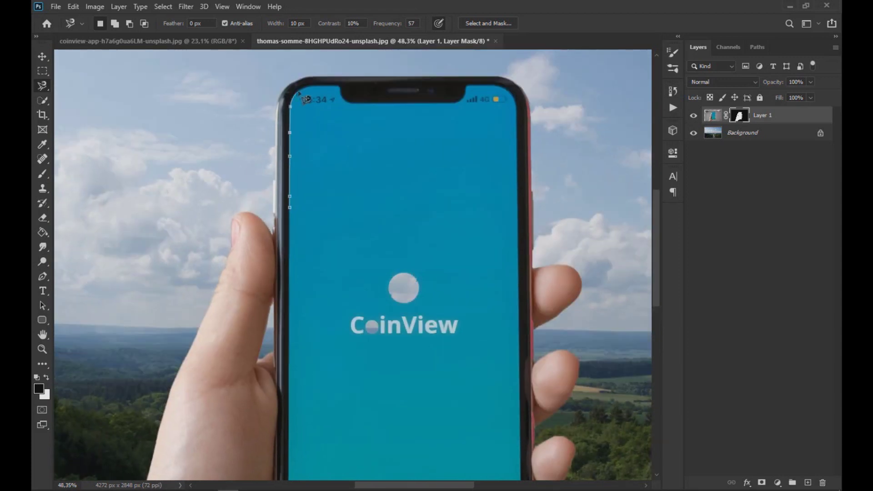
{"action": "mouse_move", "coordinate": [468, 91]}
{"action": "left_mouse_down"}
{"action": "mouse_move", "coordinate": [427, 83]}
{"action": "mouse_move", "coordinate": [344, 93]}
{"action": "left_mouse_up"}
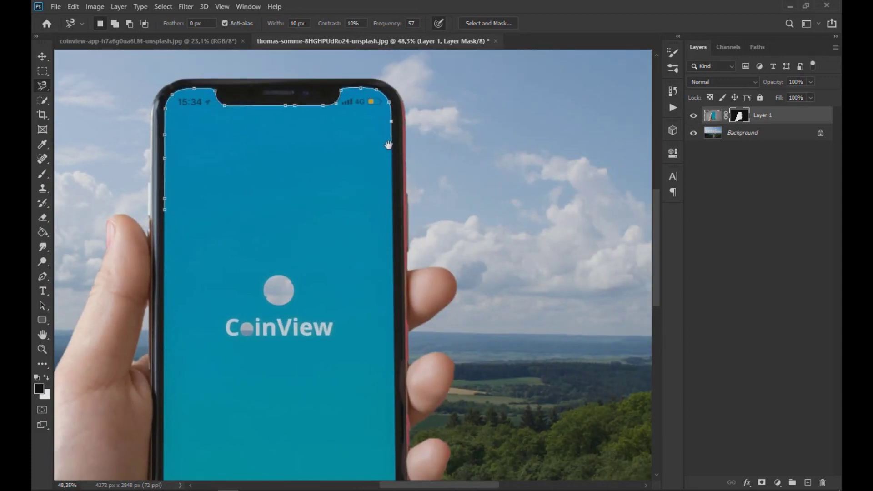
- Continue the Magnetic Lasso outline down the phone screen's right edge, along its bottom and up the left edge, closing the selection
{"action": "left_click_drag", "start_coordinate": [388, 145], "coordinate": [379, 52]}
{"action": "left_click_drag", "start_coordinate": [396, 212], "coordinate": [385, 109]}
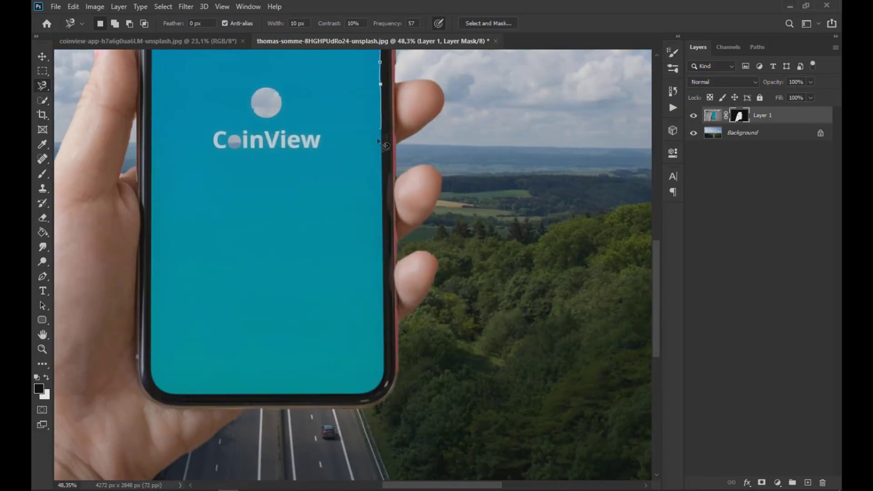
{"action": "mouse_move", "coordinate": [377, 395]}
{"action": "left_mouse_down"}
{"action": "mouse_move", "coordinate": [481, 353]}
{"action": "mouse_move", "coordinate": [486, 328]}
{"action": "left_mouse_up"}
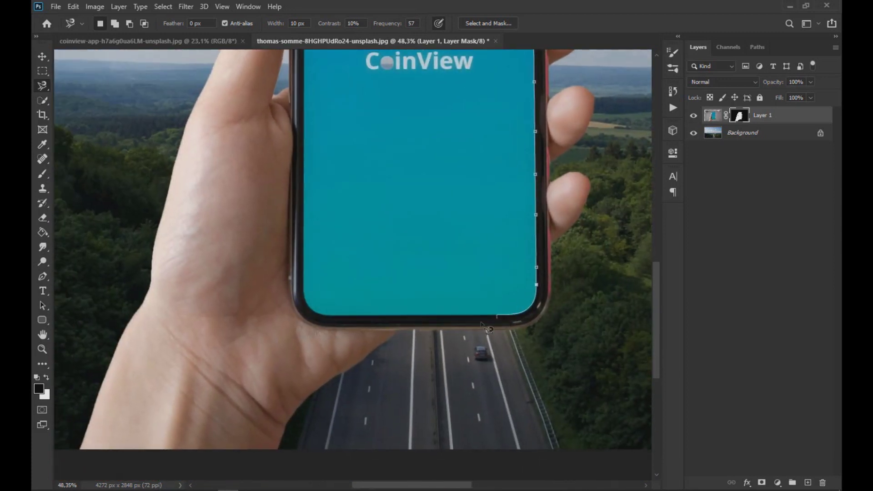
{"action": "left_click_drag", "start_coordinate": [300, 220], "coordinate": [307, 429]}
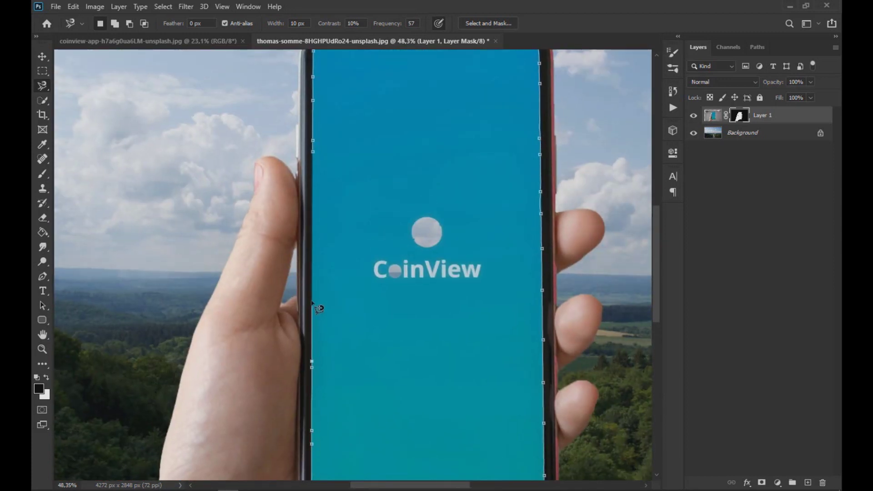
{"action": "scroll", "coordinate": [313, 310], "scroll_direction": "up", "scroll_amount": 2}
{"action": "left_click", "coordinate": [313, 258]}
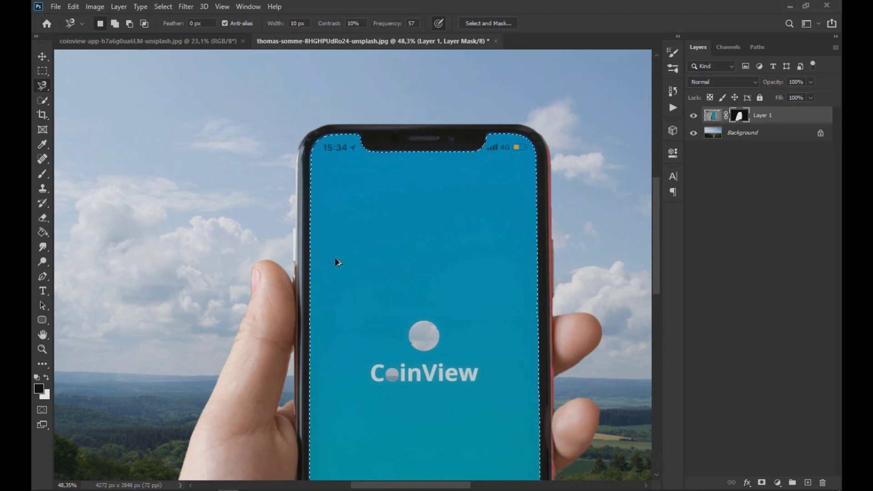
- Paint black on Layer 1's mask inside the screen selection with a 610 px brush, clearing the blue app display
{"action": "scroll", "coordinate": [337, 259], "scroll_direction": "down", "scroll_amount": 2}
{"action": "scroll", "coordinate": [337, 264], "scroll_direction": "down", "scroll_amount": 1}
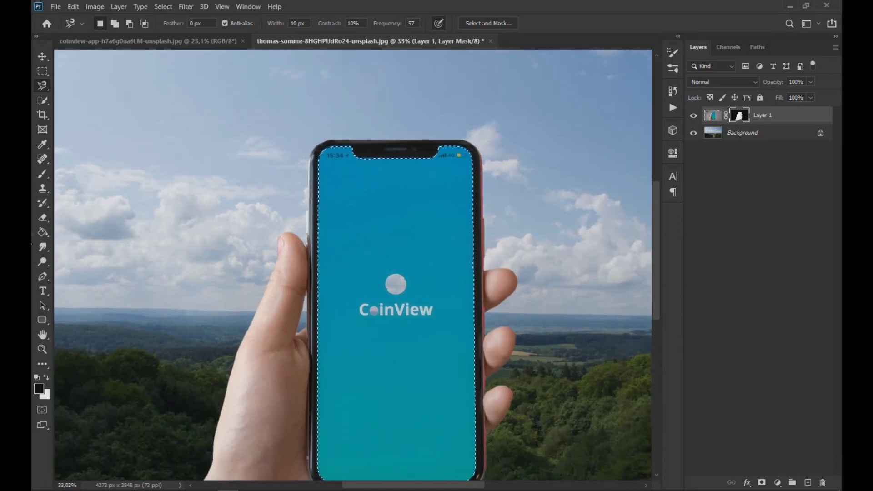
{"action": "left_click", "coordinate": [40, 174]}
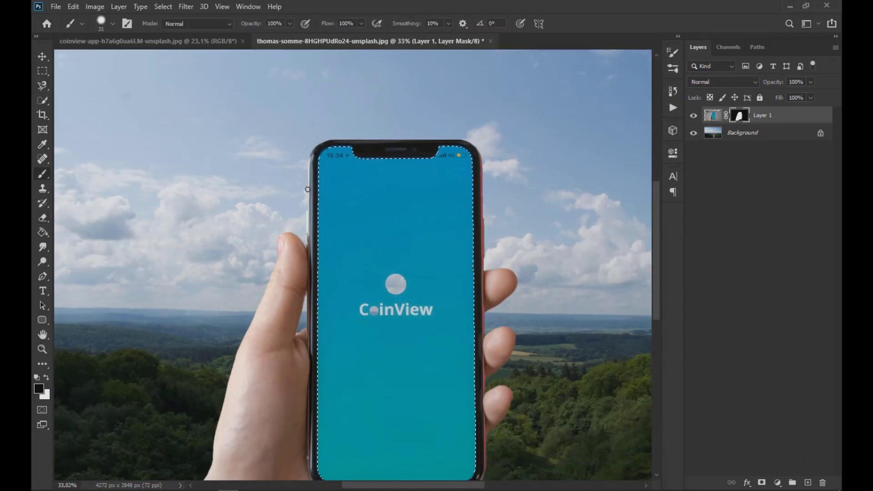
{"action": "left_click", "coordinate": [111, 25]}
{"action": "left_click_drag", "start_coordinate": [131, 57], "coordinate": [145, 57]}
{"action": "mouse_move", "coordinate": [321, 156]}
{"action": "left_mouse_down"}
{"action": "mouse_move", "coordinate": [455, 160]}
{"action": "mouse_move", "coordinate": [409, 181]}
{"action": "mouse_move", "coordinate": [326, 185]}
{"action": "mouse_move", "coordinate": [454, 195]}
{"action": "mouse_move", "coordinate": [318, 213]}
{"action": "mouse_move", "coordinate": [392, 220]}
{"action": "left_mouse_up"}
{"action": "mouse_move", "coordinate": [346, 219]}
{"action": "left_mouse_down"}
{"action": "mouse_move", "coordinate": [364, 287]}
{"action": "mouse_move", "coordinate": [451, 260]}
{"action": "mouse_move", "coordinate": [400, 390]}
{"action": "mouse_move", "coordinate": [359, 431]}
{"action": "mouse_move", "coordinate": [437, 450]}
{"action": "left_mouse_up"}
- Reduce the mask brush size to 109 px
{"action": "scroll", "coordinate": [449, 389], "scroll_direction": "down", "scroll_amount": 2}
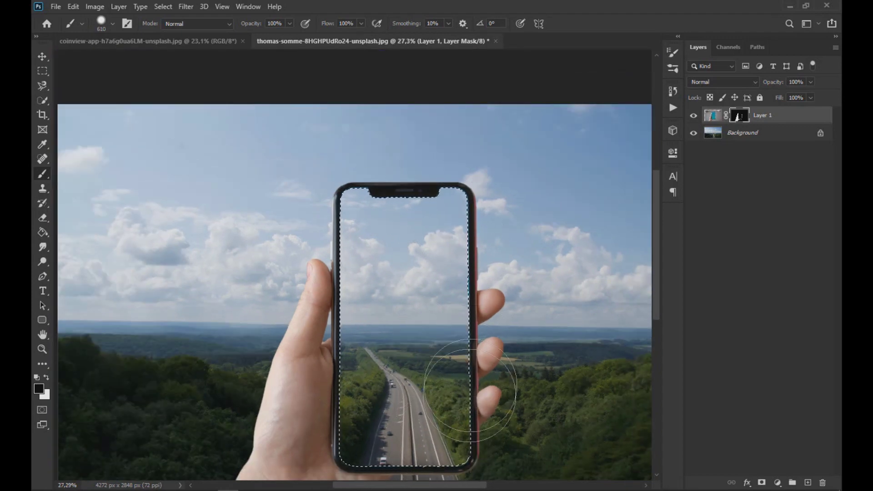
{"action": "scroll", "coordinate": [468, 461], "scroll_direction": "up", "scroll_amount": 2}
{"action": "scroll", "coordinate": [468, 460], "scroll_direction": "up", "scroll_amount": 1}
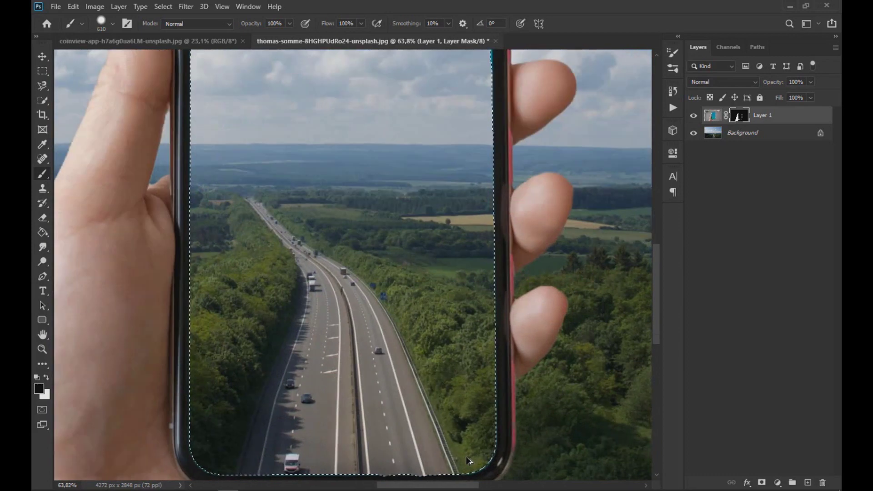
{"action": "left_click_drag", "start_coordinate": [438, 330], "coordinate": [346, 337]}
{"action": "scroll", "coordinate": [356, 340], "scroll_direction": "down", "scroll_amount": 1}
{"action": "scroll", "coordinate": [361, 337], "scroll_direction": "up", "scroll_amount": 2}
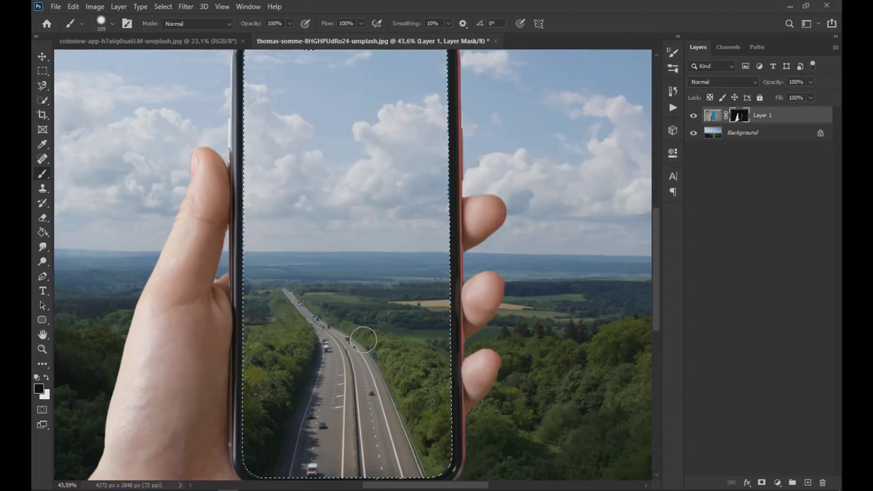
- Try contracting the phone screen selection
{"action": "scroll", "coordinate": [289, 113], "scroll_direction": "up", "scroll_amount": 4}
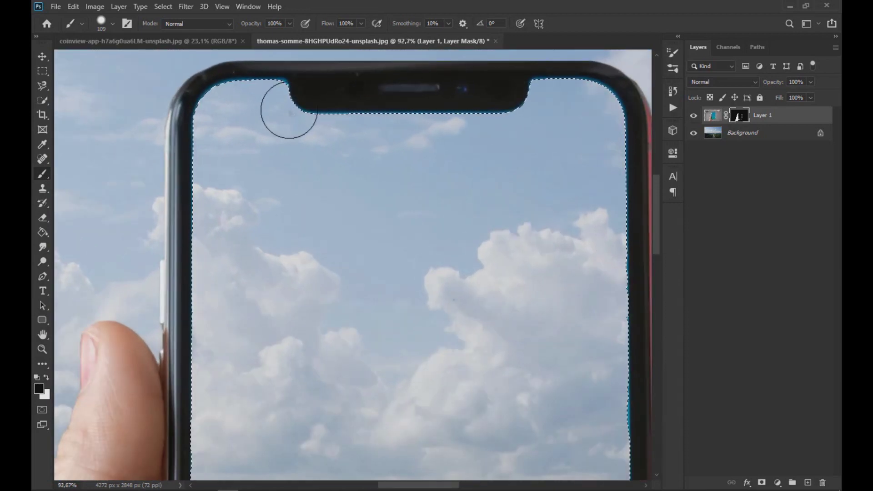
{"action": "left_click", "coordinate": [164, 7]}
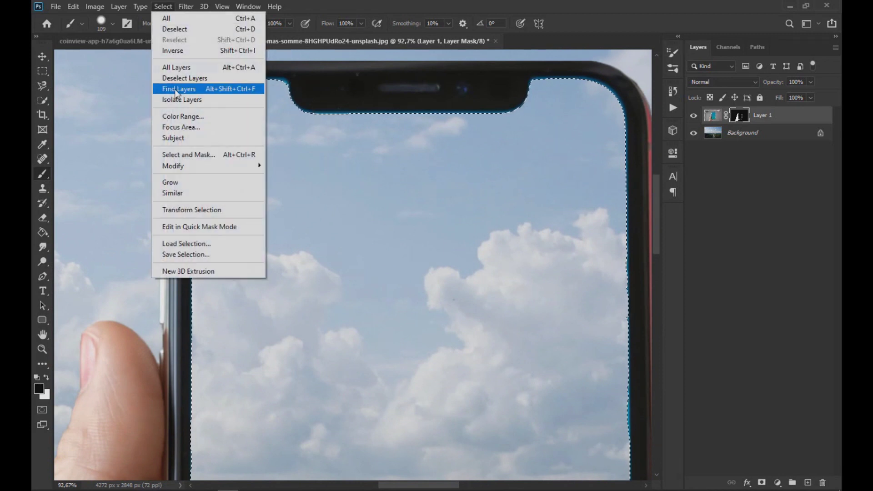
{"action": "mouse_move", "coordinate": [189, 167]}
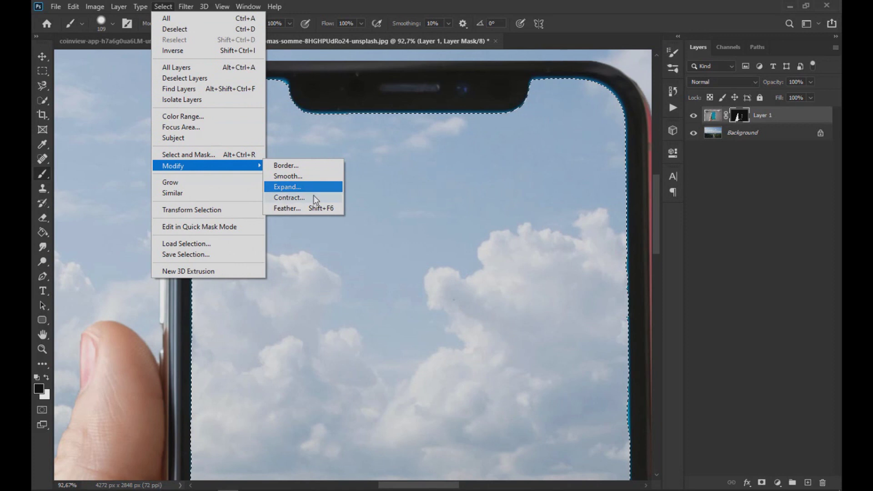
{"action": "left_click", "coordinate": [291, 197]}
{"action": "left_click", "coordinate": [489, 152]}
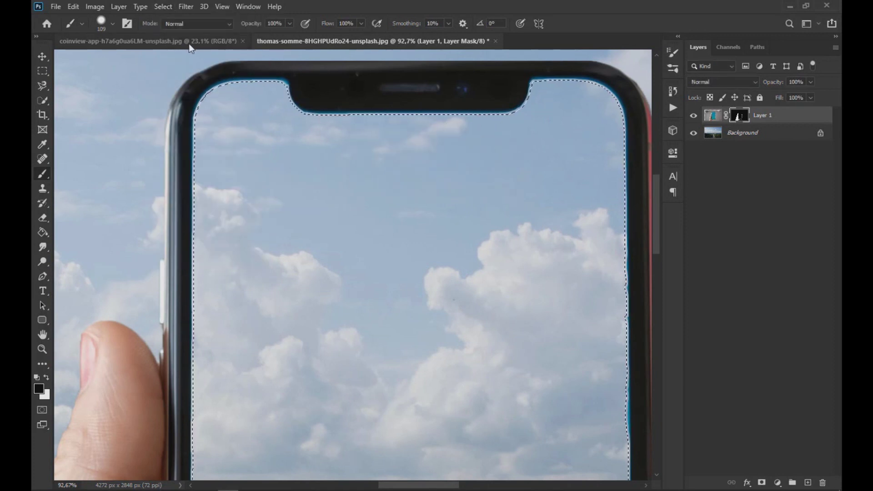
- Expand the screen selection by 5 pixels and paint its inner edges black on the mask to remove the blue fringe
{"action": "left_click", "coordinate": [171, 8]}
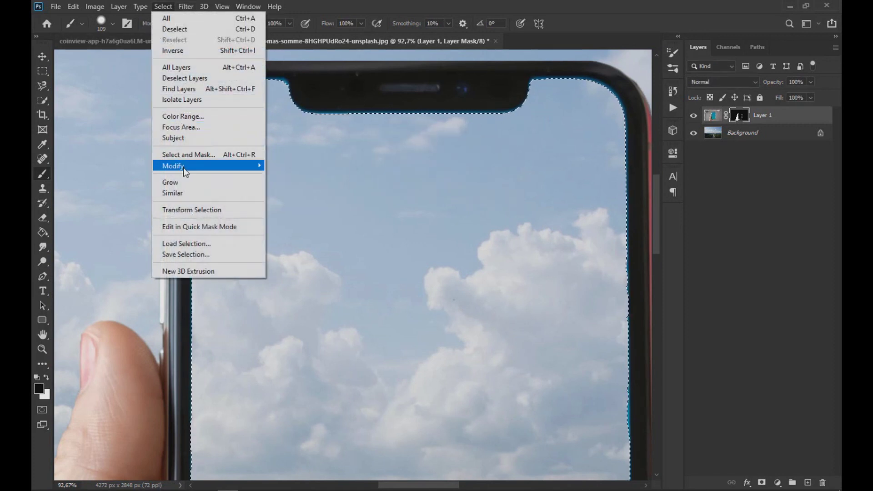
{"action": "mouse_move", "coordinate": [177, 166]}
{"action": "left_click", "coordinate": [291, 187]}
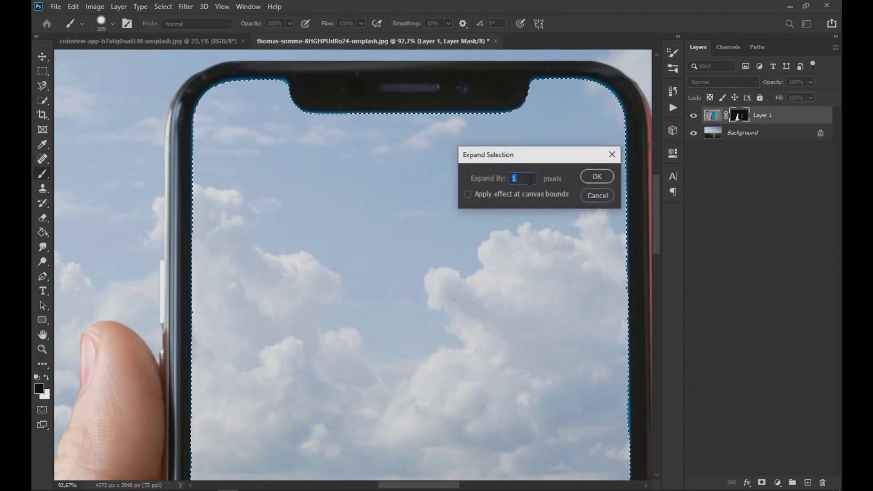
{"action": "type", "text": "5"}
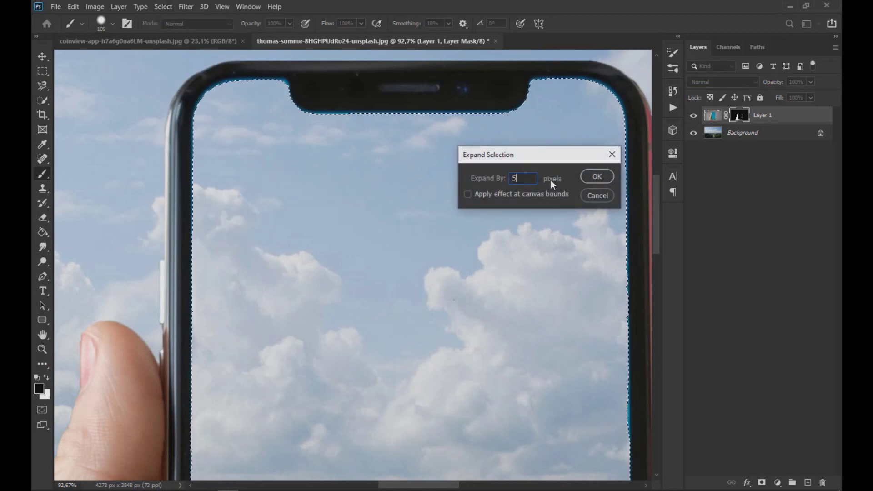
{"action": "left_click", "coordinate": [596, 180]}
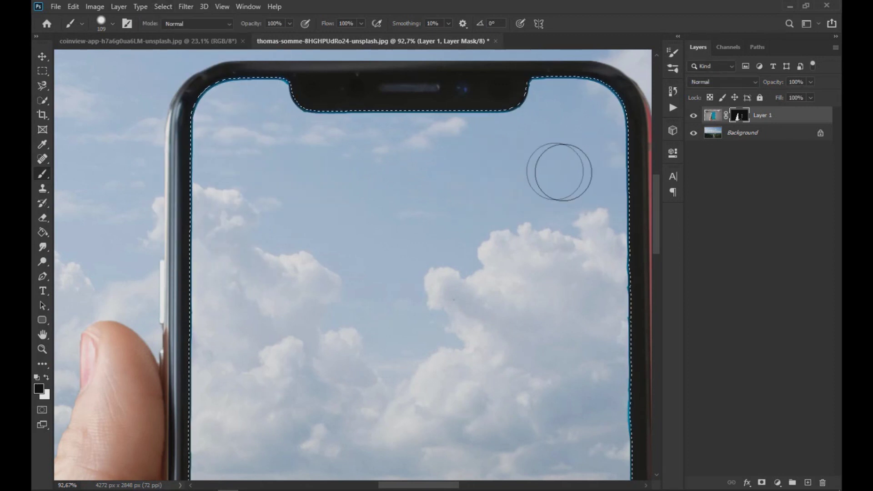
{"action": "scroll", "coordinate": [500, 259], "scroll_direction": "down", "scroll_amount": 2}
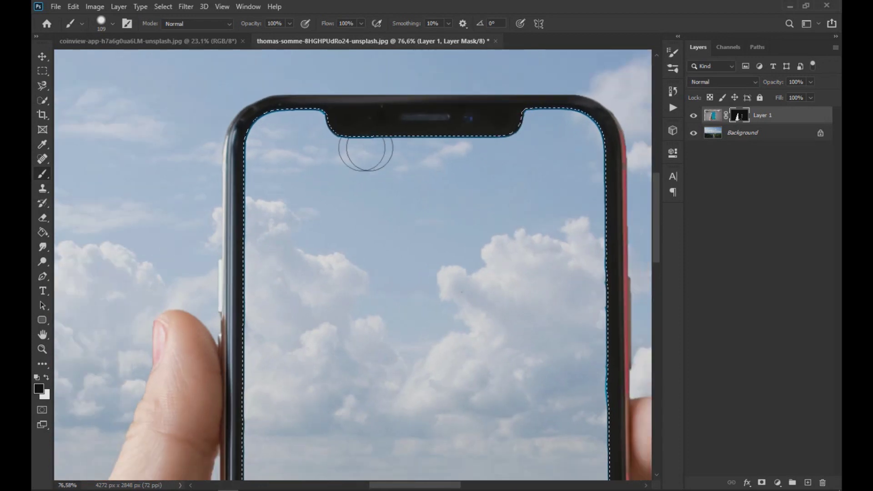
{"action": "mouse_move", "coordinate": [259, 144]}
{"action": "left_mouse_down"}
{"action": "mouse_move", "coordinate": [277, 119]}
{"action": "mouse_move", "coordinate": [372, 136]}
{"action": "mouse_move", "coordinate": [492, 131]}
{"action": "mouse_move", "coordinate": [566, 113]}
{"action": "mouse_move", "coordinate": [605, 151]}
{"action": "mouse_move", "coordinate": [603, 422]}
{"action": "left_mouse_up"}
- Add a new layer above Layer 1 and fill the phone screen selection on it with the dark foreground colour
{"action": "scroll", "coordinate": [603, 422], "scroll_direction": "down", "scroll_amount": 4}
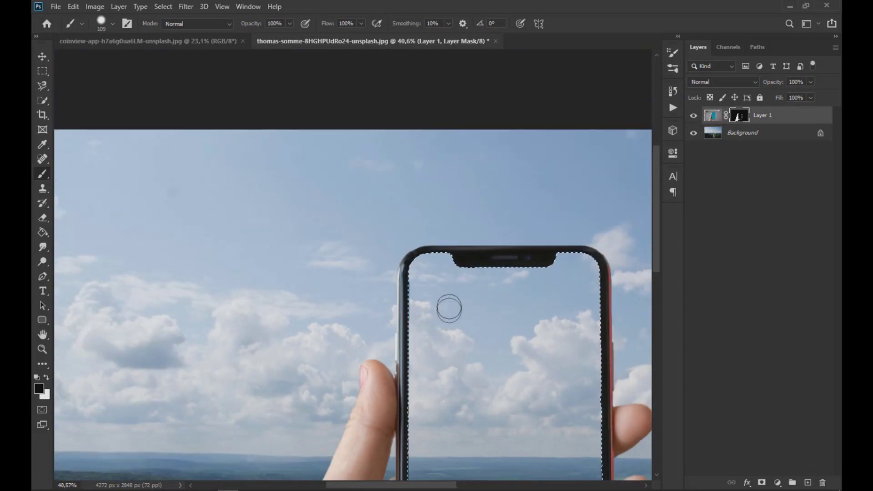
{"action": "mouse_move", "coordinate": [446, 314]}
{"action": "left_mouse_down"}
{"action": "mouse_move", "coordinate": [491, 318]}
{"action": "mouse_move", "coordinate": [385, 162]}
{"action": "left_mouse_up"}
{"action": "mouse_move", "coordinate": [332, 217]}
{"action": "left_mouse_down"}
{"action": "mouse_move", "coordinate": [409, 372]}
{"action": "mouse_move", "coordinate": [468, 226]}
{"action": "mouse_move", "coordinate": [446, 148]}
{"action": "mouse_move", "coordinate": [475, 333]}
{"action": "mouse_move", "coordinate": [436, 268]}
{"action": "mouse_move", "coordinate": [443, 190]}
{"action": "left_mouse_up"}
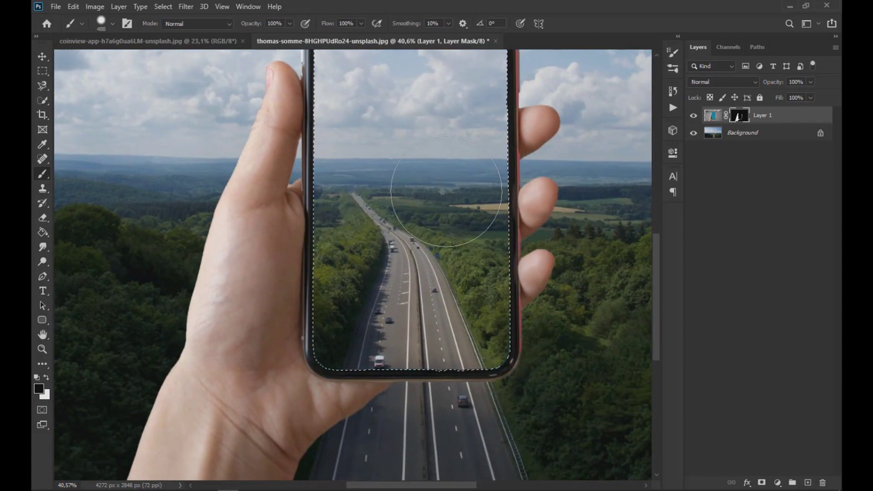
{"action": "left_click", "coordinate": [808, 483]}
{"action": "left_click", "coordinate": [43, 232]}
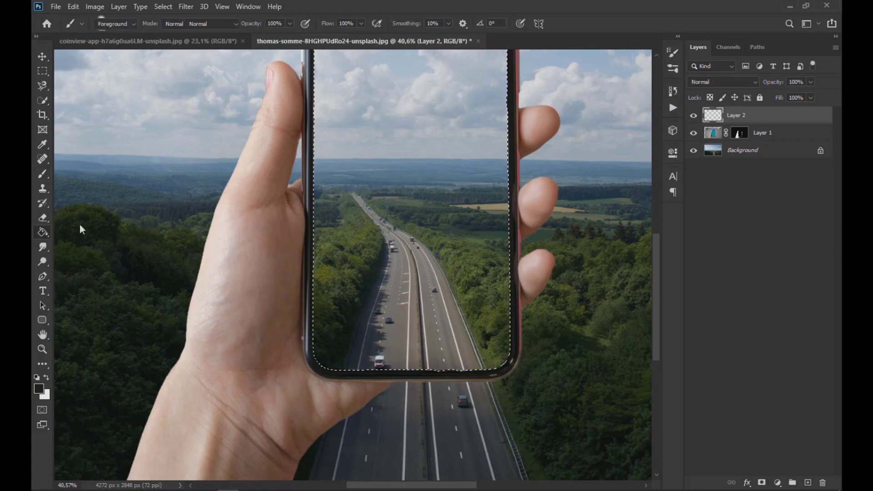
{"action": "left_click", "coordinate": [349, 214]}
- Hide the dark fill layer, then make Layer 1 active with the screen selection cleared
{"action": "left_click", "coordinate": [693, 116]}
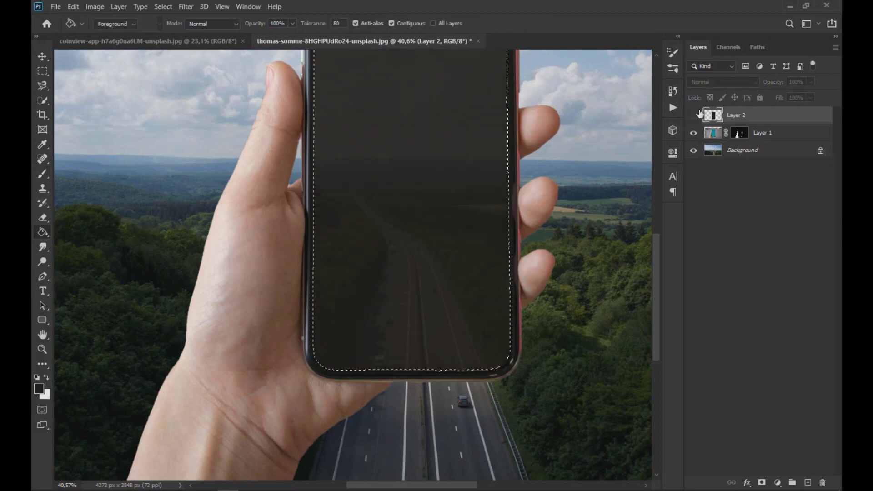
{"action": "left_click", "coordinate": [713, 132]}
{"action": "key", "text": "ctrl+d"}
- Select the jagged strip along the phone's lower inner bezel with the Polygonal Lasso tool
{"action": "scroll", "coordinate": [491, 368], "scroll_direction": "up", "scroll_amount": 5}
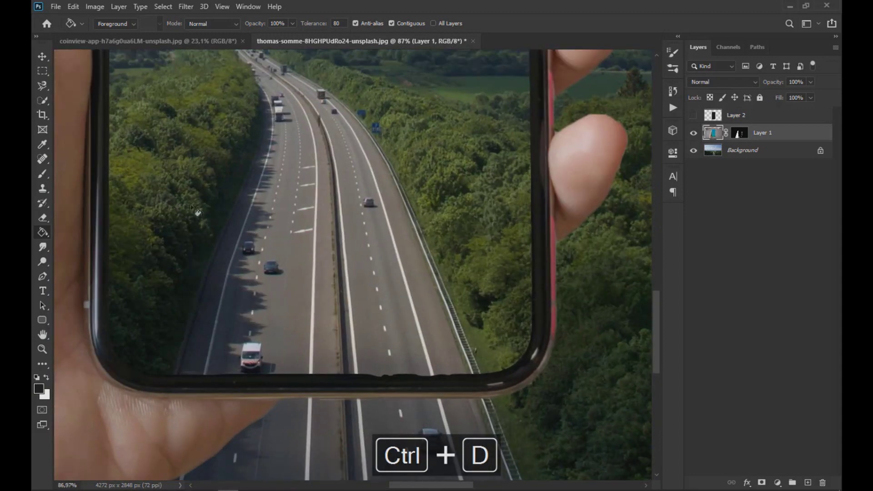
{"action": "left_click", "coordinate": [46, 91]}
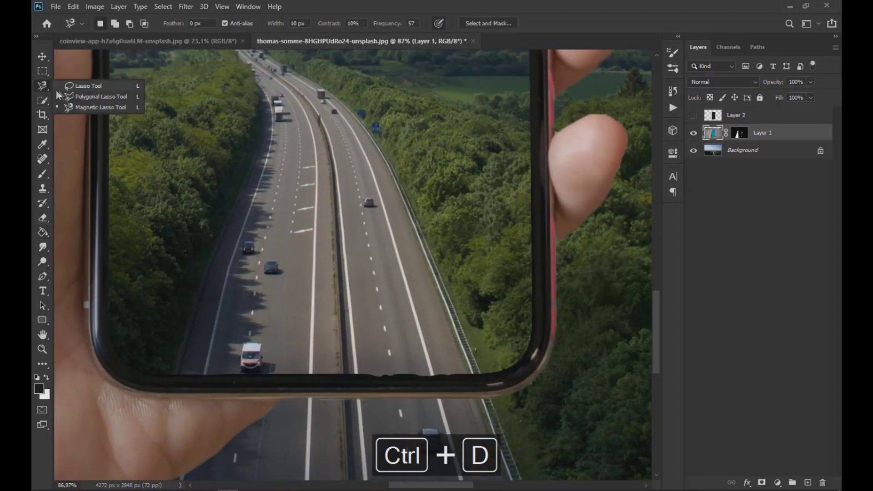
{"action": "left_click", "coordinate": [98, 97]}
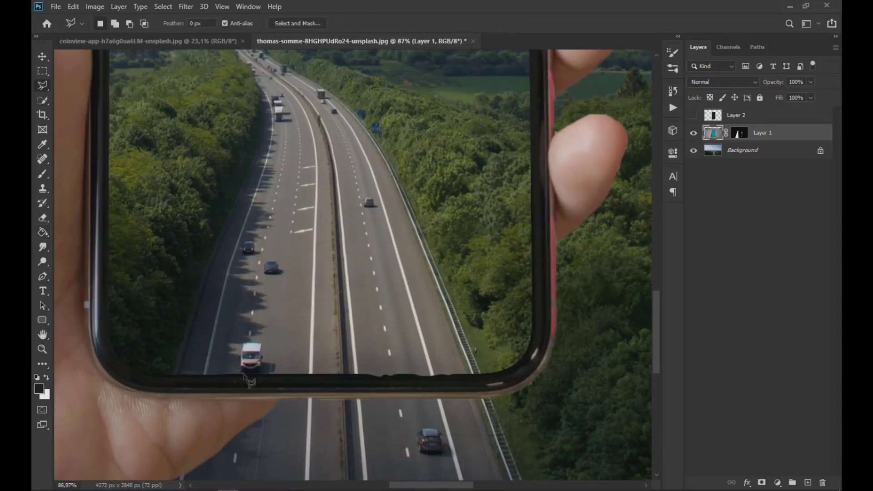
{"action": "left_click", "coordinate": [473, 375]}
{"action": "left_click", "coordinate": [471, 380]}
{"action": "left_click", "coordinate": [301, 381]}
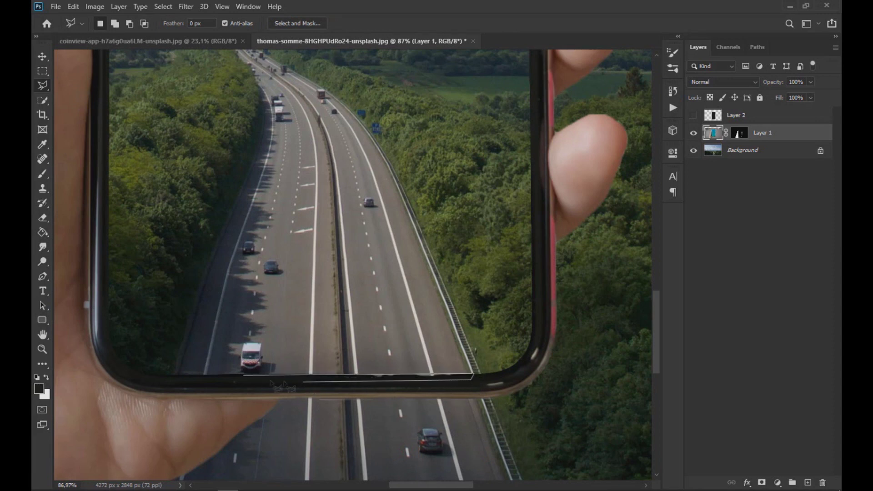
{"action": "left_click", "coordinate": [245, 377]}
{"action": "scroll", "coordinate": [385, 244], "scroll_direction": "up", "scroll_amount": 10}
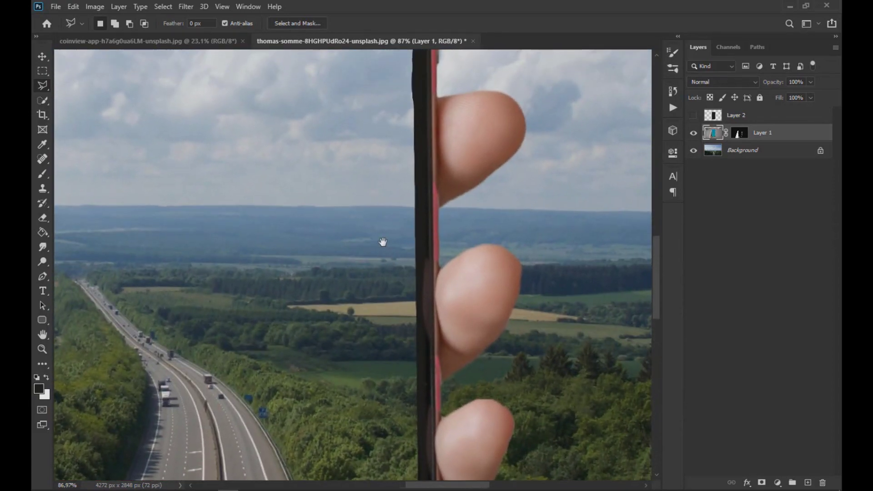
{"action": "left_click_drag", "start_coordinate": [383, 242], "coordinate": [429, 153]}
{"action": "mouse_move", "coordinate": [324, 391]}
{"action": "left_mouse_down"}
{"action": "mouse_move", "coordinate": [365, 267]}
{"action": "mouse_move", "coordinate": [336, 274]}
{"action": "left_mouse_up"}
- Paint the bezel strip selection white on Layer 1's mask with a 136 px brush to straighten the lower screen edge
{"action": "left_click", "coordinate": [740, 132]}
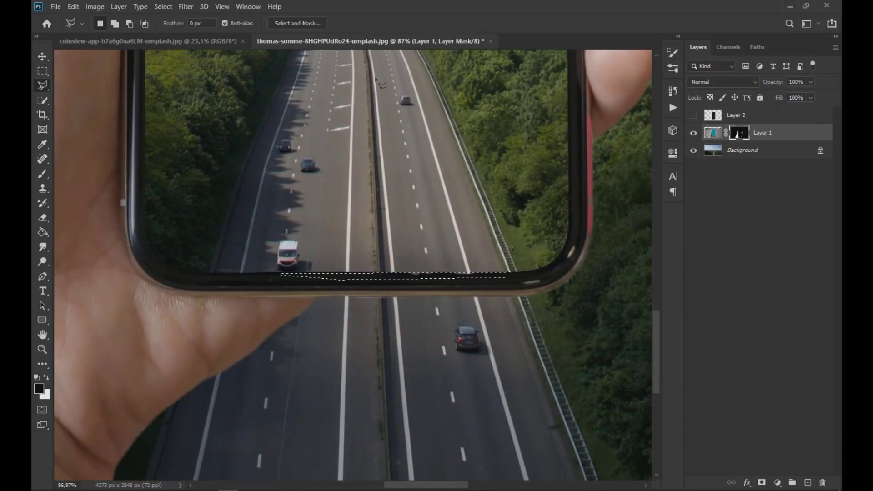
{"action": "left_click", "coordinate": [42, 174]}
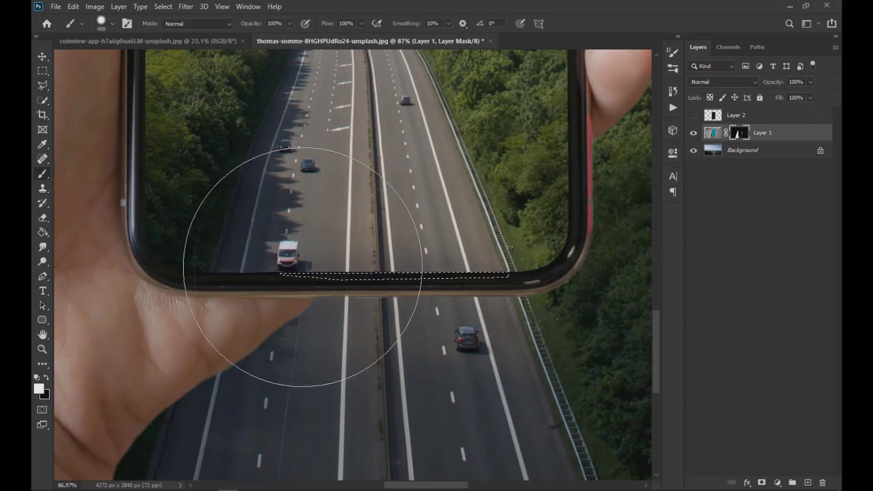
{"action": "left_click_drag", "start_coordinate": [320, 202], "coordinate": [231, 218]}
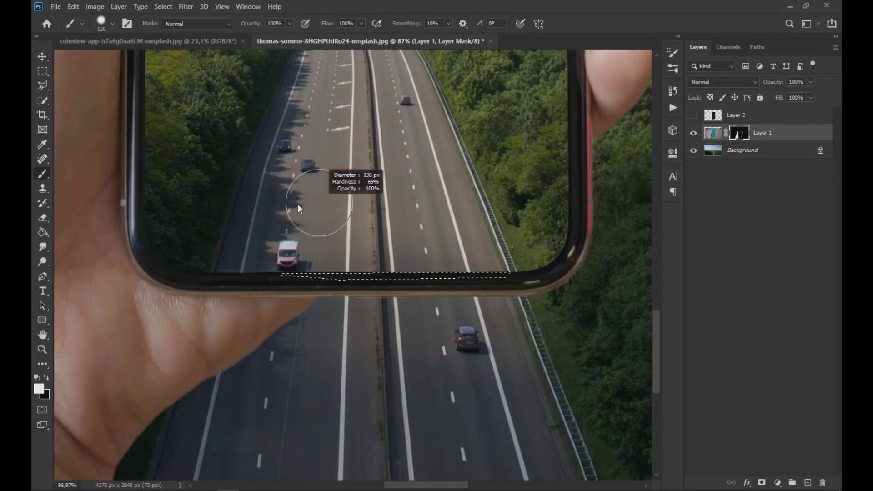
{"action": "left_click_drag", "start_coordinate": [465, 152], "coordinate": [403, 389]}
{"action": "mouse_move", "coordinate": [440, 232]}
{"action": "left_mouse_down"}
{"action": "mouse_move", "coordinate": [437, 259]}
{"action": "mouse_move", "coordinate": [436, 240]}
{"action": "left_mouse_up"}
- Outline the uneven sliver along the upper part of the screen's right inner edge with the Polygonal Lasso tool
{"action": "left_click", "coordinate": [43, 85]}
{"action": "scroll", "coordinate": [453, 122], "scroll_direction": "up", "scroll_amount": 4}
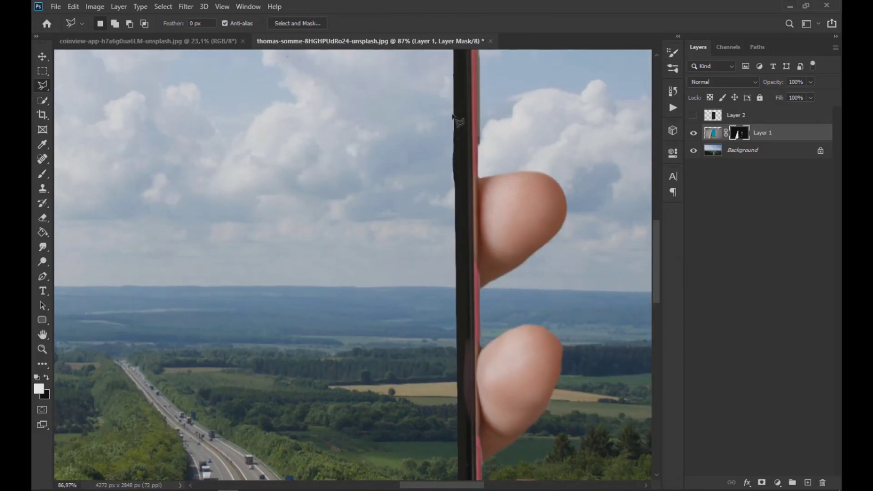
{"action": "scroll", "coordinate": [455, 120], "scroll_direction": "up", "scroll_amount": 8}
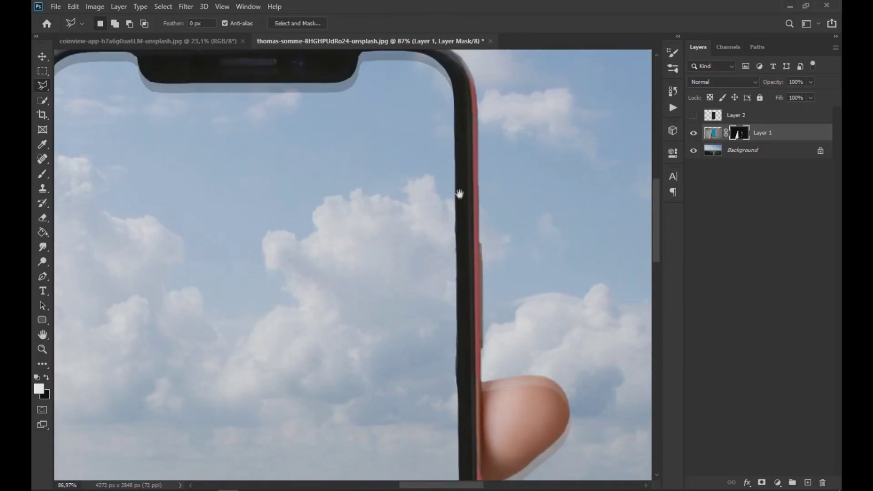
{"action": "left_click_drag", "start_coordinate": [459, 194], "coordinate": [464, 150]}
{"action": "left_click", "coordinate": [460, 159]}
{"action": "left_click", "coordinate": [461, 412]}
{"action": "left_click", "coordinate": [450, 361]}
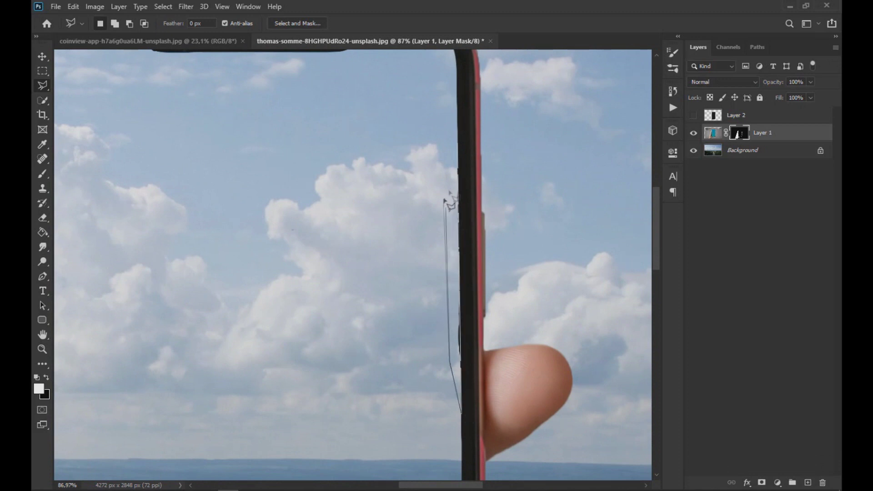
{"action": "left_click", "coordinate": [458, 168]}
- Paint the selected sliver black on Layer 1's mask to even out the right bezel, and clear the selection
{"action": "key", "text": "b"}
{"action": "mouse_move", "coordinate": [455, 170]}
{"action": "left_mouse_down"}
{"action": "mouse_move", "coordinate": [436, 195]}
{"action": "mouse_move", "coordinate": [468, 376]}
{"action": "left_mouse_up"}
{"action": "key", "text": "ctrl+z"}
{"action": "key", "text": "x"}
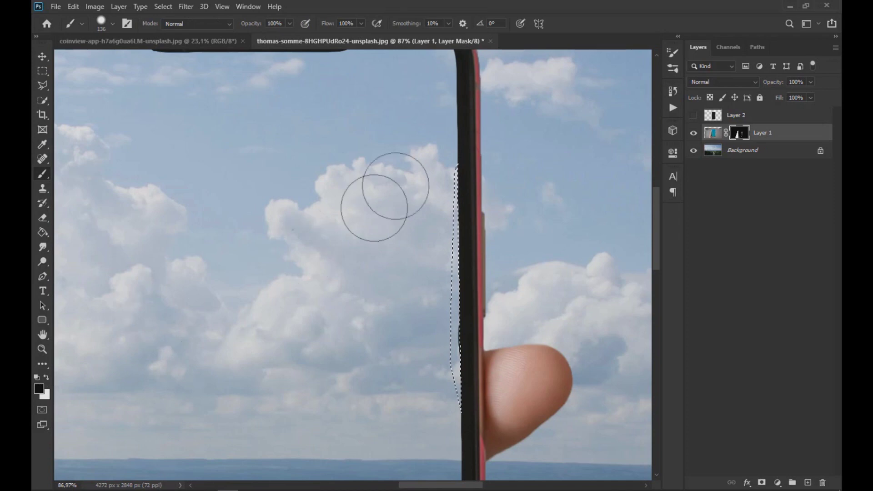
{"action": "scroll", "coordinate": [325, 362], "scroll_direction": "down", "scroll_amount": 2}
{"action": "scroll", "coordinate": [132, 409], "scroll_direction": "up", "scroll_amount": 2}
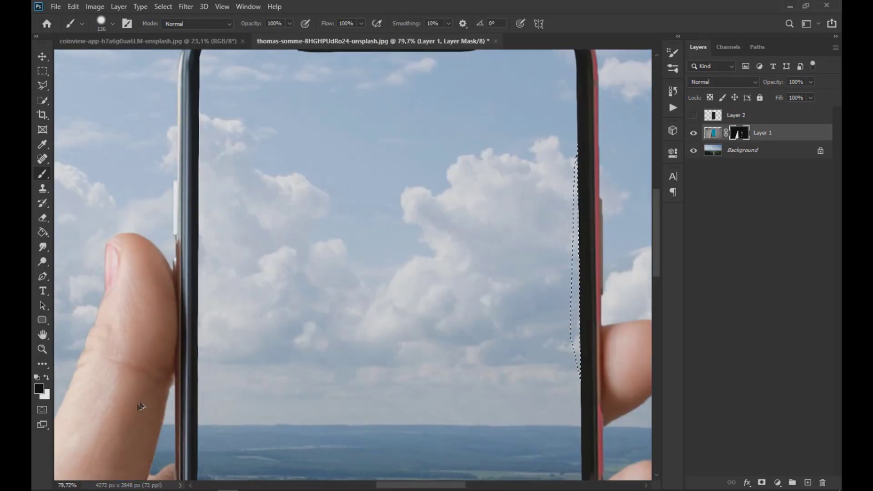
{"action": "scroll", "coordinate": [150, 403], "scroll_direction": "down", "scroll_amount": 2}
{"action": "scroll", "coordinate": [171, 380], "scroll_direction": "down", "scroll_amount": 2}
{"action": "left_click_drag", "start_coordinate": [172, 380], "coordinate": [247, 377]}
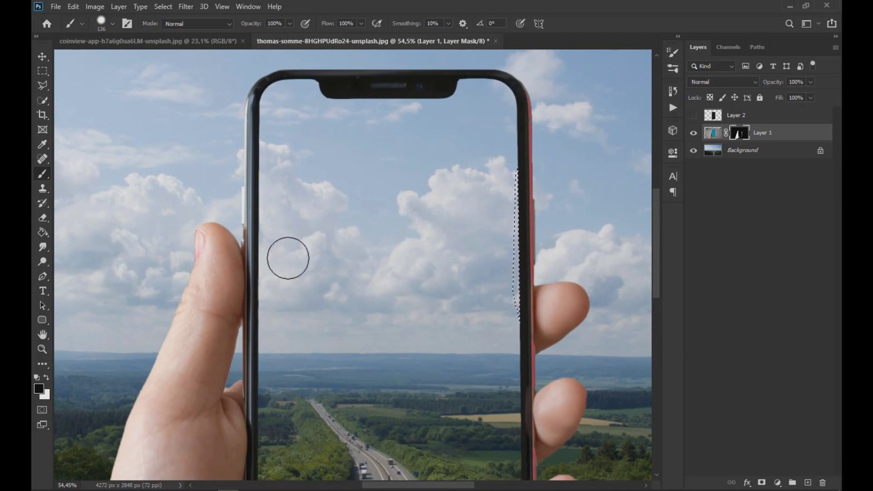
{"action": "key", "text": "ctrl+d"}
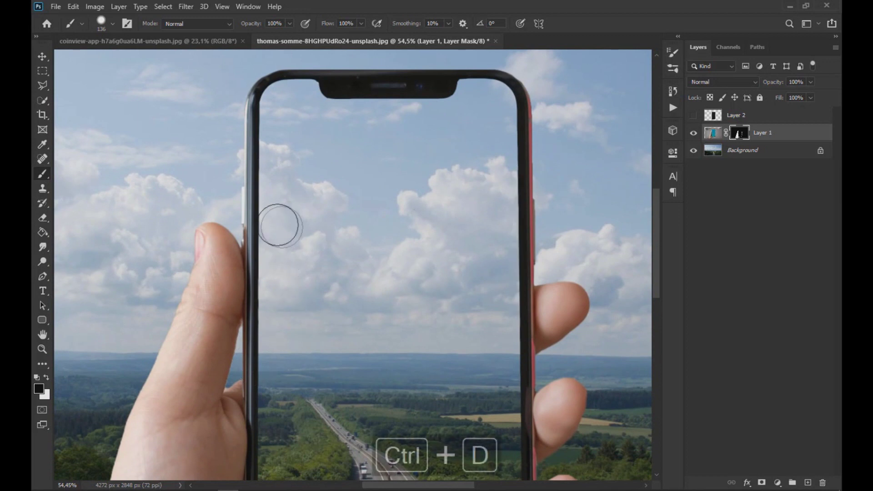
- Set the mask brush to 21 px with white as the foreground colour and check the phone frame's edges
{"action": "left_click", "coordinate": [102, 28]}
{"action": "left_click_drag", "start_coordinate": [98, 59], "coordinate": [108, 59]}
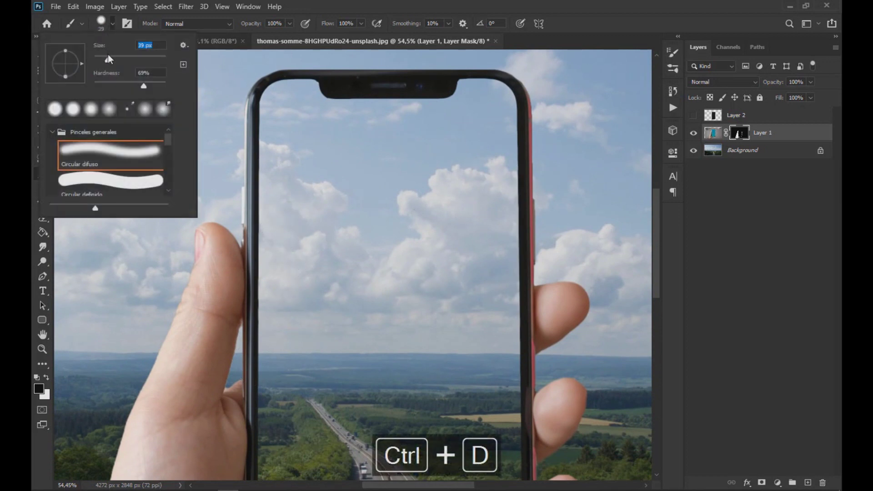
{"action": "left_click", "coordinate": [102, 60]}
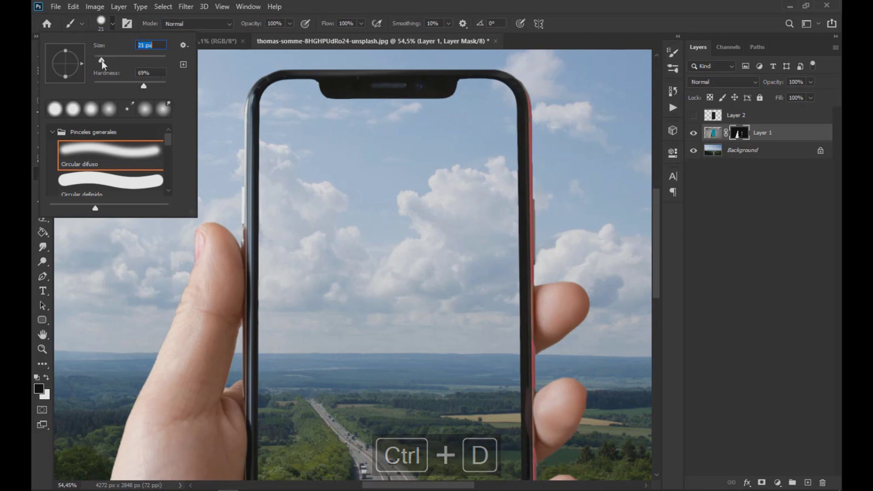
{"action": "left_click", "coordinate": [45, 375]}
{"action": "scroll", "coordinate": [263, 84], "scroll_direction": "up", "scroll_amount": 5}
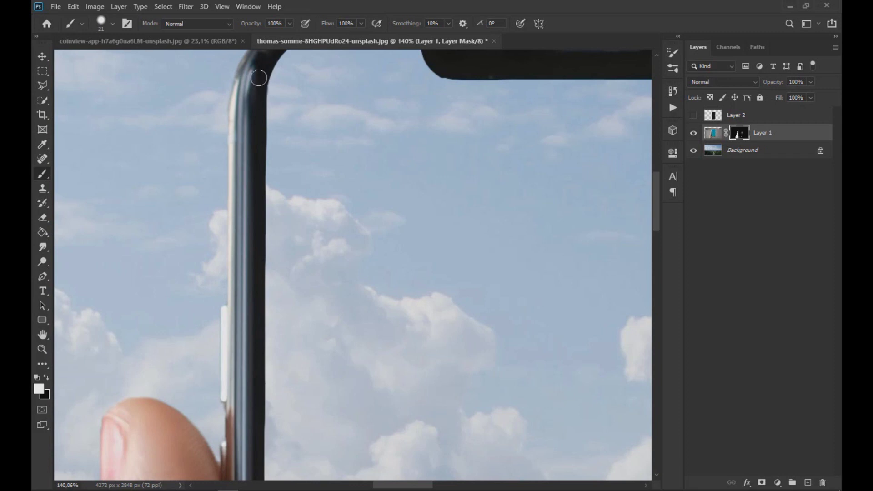
{"action": "scroll", "coordinate": [306, 218], "scroll_direction": "down", "scroll_amount": 5}
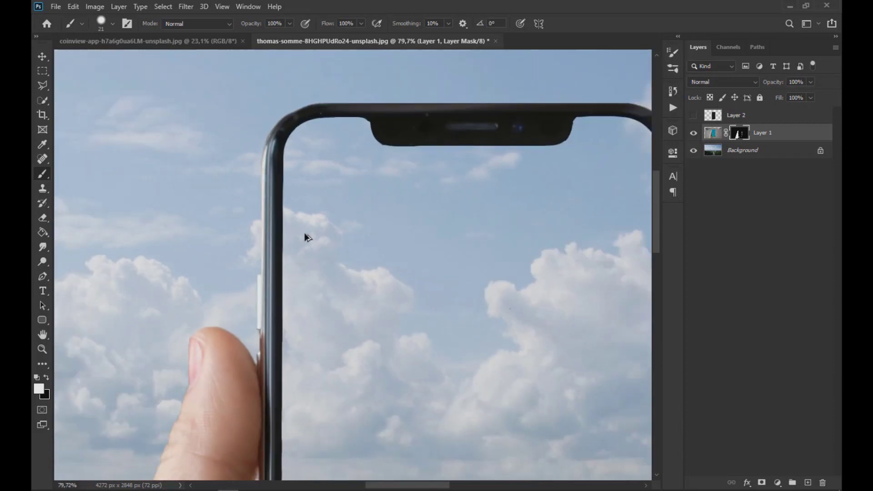
{"action": "scroll", "coordinate": [326, 247], "scroll_direction": "down", "scroll_amount": 2}
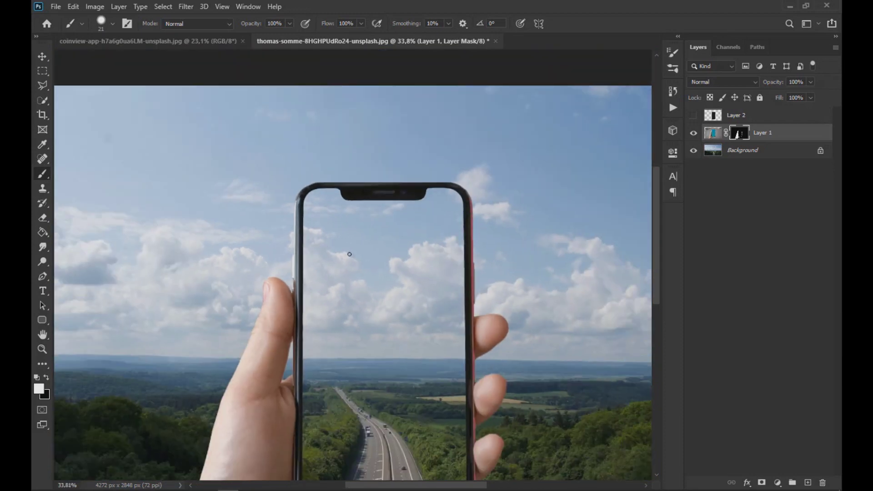
{"action": "left_click_drag", "start_coordinate": [380, 282], "coordinate": [384, 164]}
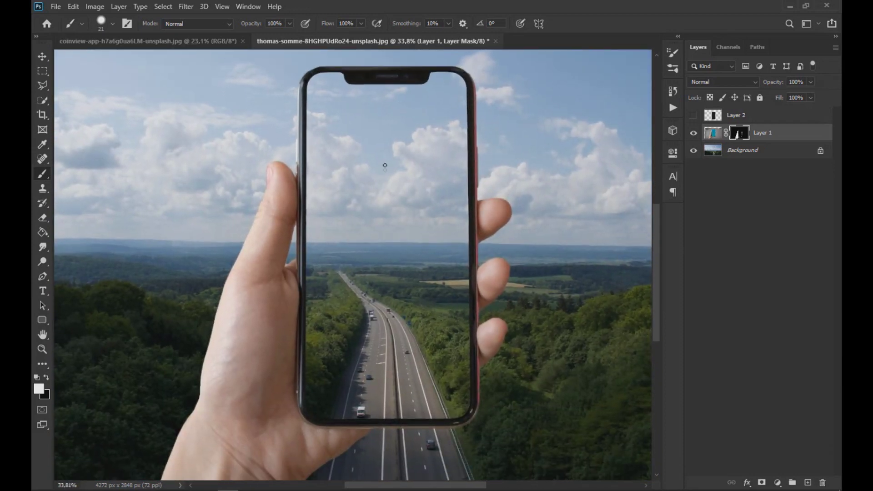
{"action": "scroll", "coordinate": [416, 386], "scroll_direction": "up", "scroll_amount": 2}
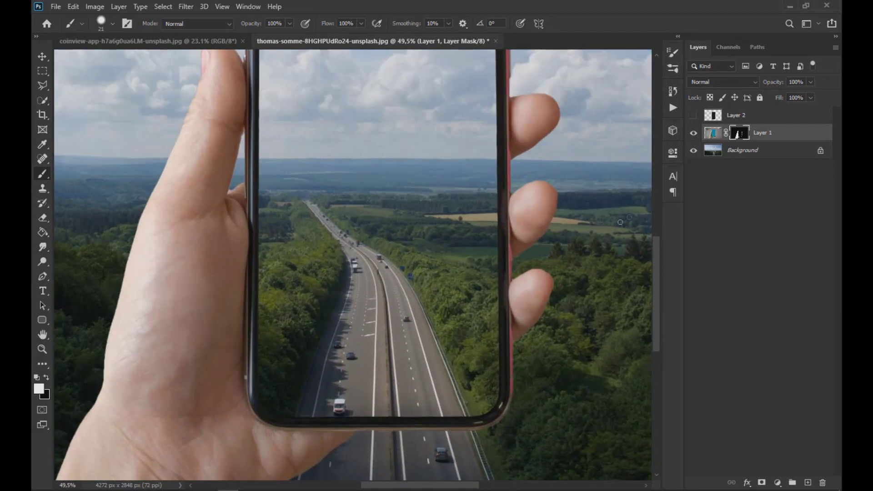
- Activate Layer 1's image instead of its mask and lower the layer's opacity to 46%
{"action": "left_click", "coordinate": [712, 133]}
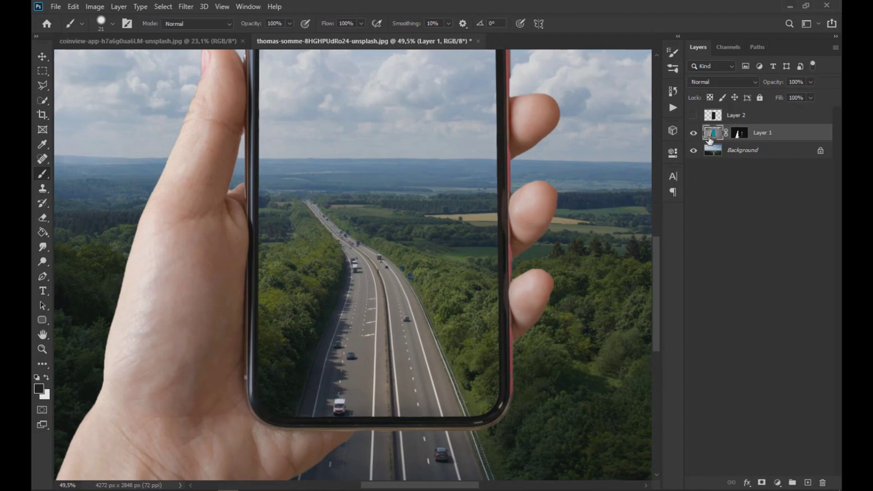
{"action": "left_click", "coordinate": [47, 60]}
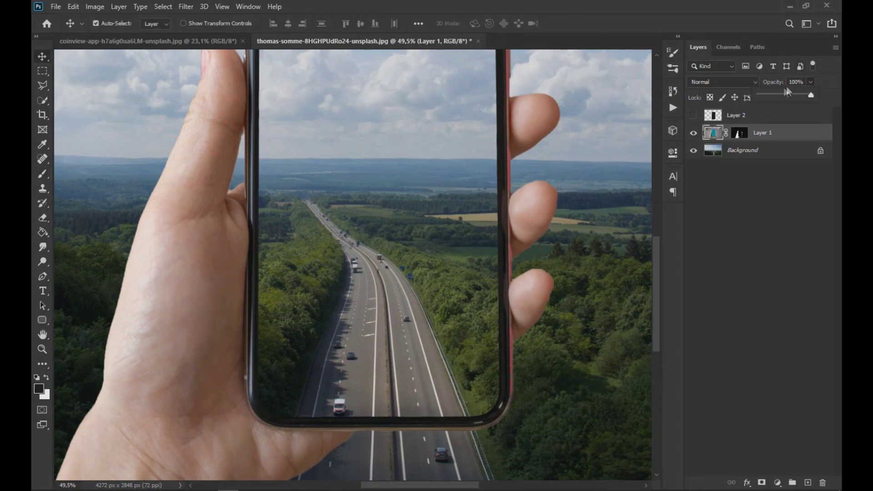
{"action": "left_click", "coordinate": [782, 94]}
- Select the phone's lower bezel and the part of the palm covering the road with the Polygonal Lasso tool
{"action": "scroll", "coordinate": [482, 375], "scroll_direction": "down", "scroll_amount": 3}
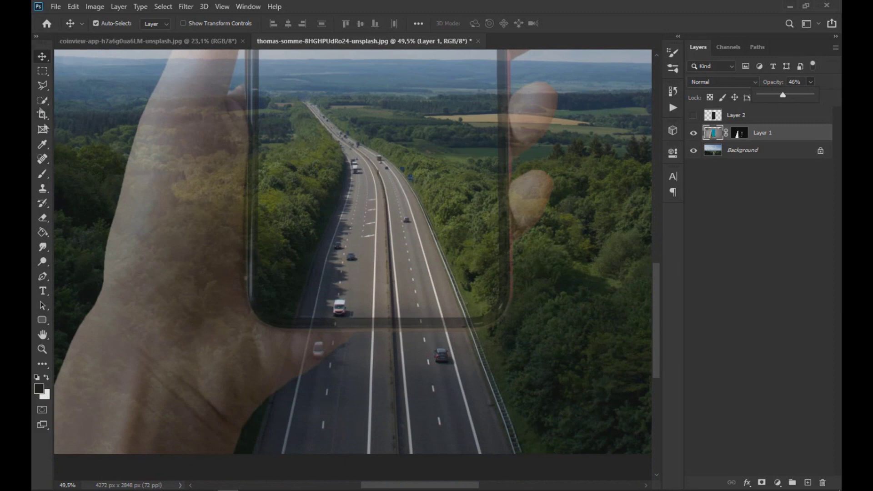
{"action": "left_click", "coordinate": [41, 88]}
{"action": "scroll", "coordinate": [479, 372], "scroll_direction": "up", "scroll_amount": 3}
{"action": "left_click", "coordinate": [481, 303]}
{"action": "left_click", "coordinate": [141, 448]}
{"action": "left_click", "coordinate": [217, 332]}
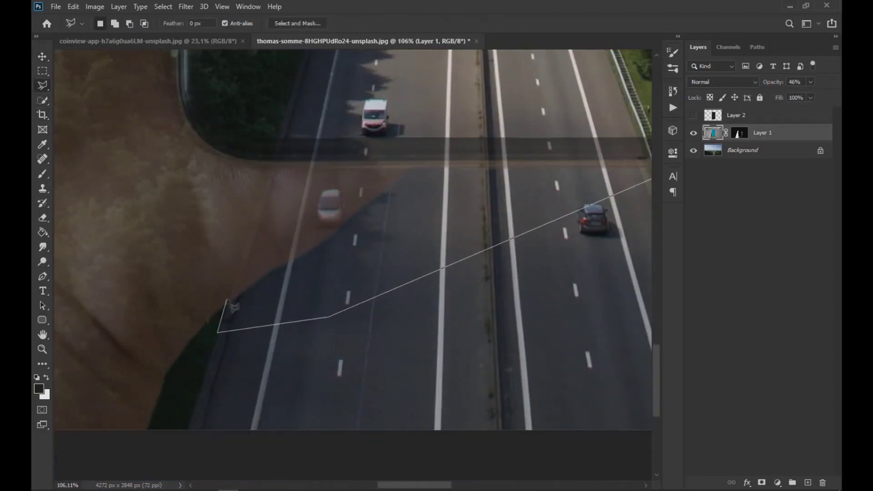
{"action": "left_click", "coordinate": [278, 134]}
{"action": "left_click", "coordinate": [614, 123]}
{"action": "double_click", "coordinate": [631, 137]}
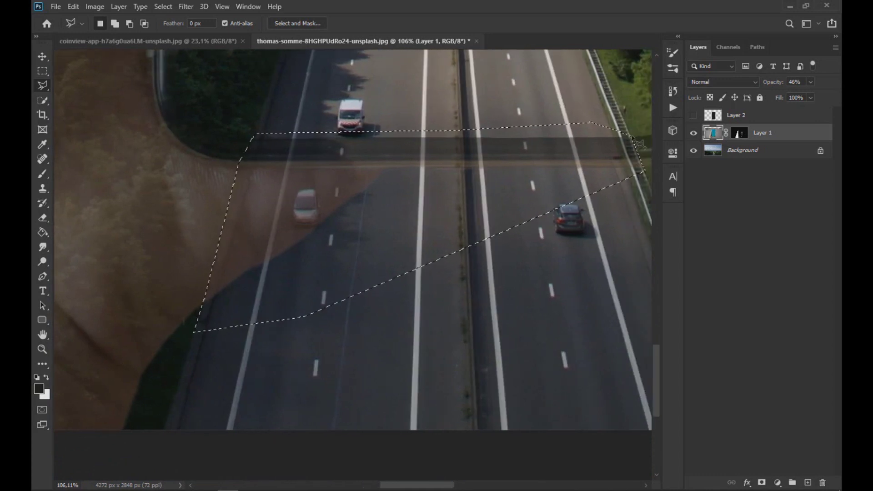
- Paint the selected bezel and palm area black on Layer 1's mask to reveal the road, and clear the selection
{"action": "left_click", "coordinate": [740, 135]}
{"action": "left_click", "coordinate": [42, 174]}
{"action": "left_click", "coordinate": [47, 378]}
{"action": "mouse_move", "coordinate": [146, 310]}
{"action": "left_mouse_down"}
{"action": "mouse_move", "coordinate": [198, 317]}
{"action": "mouse_move", "coordinate": [580, 162]}
{"action": "left_mouse_up"}
{"action": "key", "text": "ctrl+d"}
- Restore Layer 1's opacity to 100% with its image thumbnail active
{"action": "left_click", "coordinate": [712, 132]}
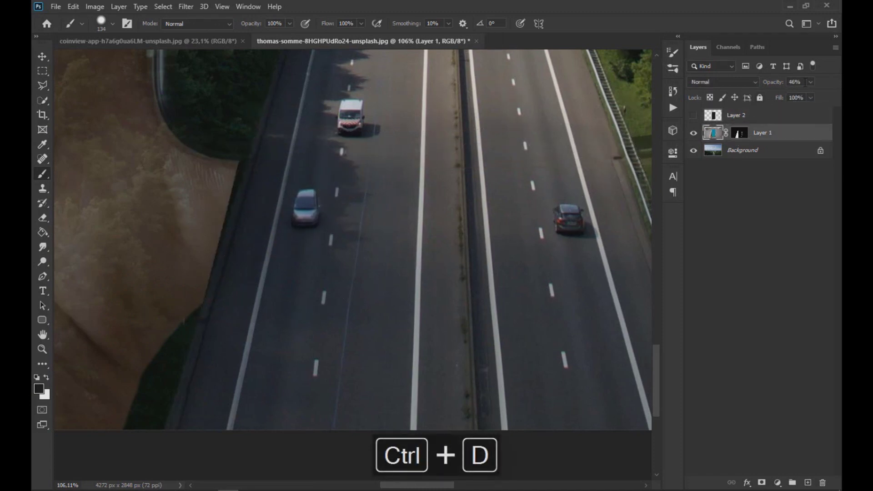
{"action": "left_click_drag", "start_coordinate": [828, 97], "coordinate": [834, 96]}
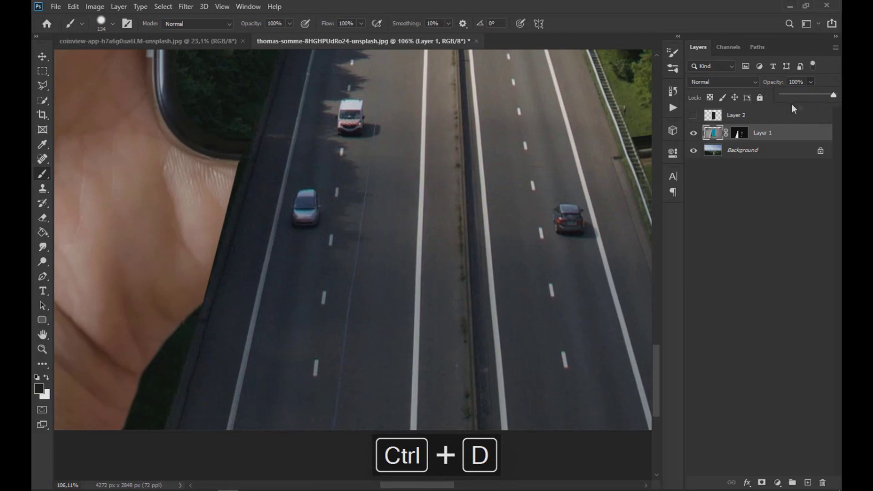
{"action": "scroll", "coordinate": [223, 300], "scroll_direction": "down", "scroll_amount": 4}
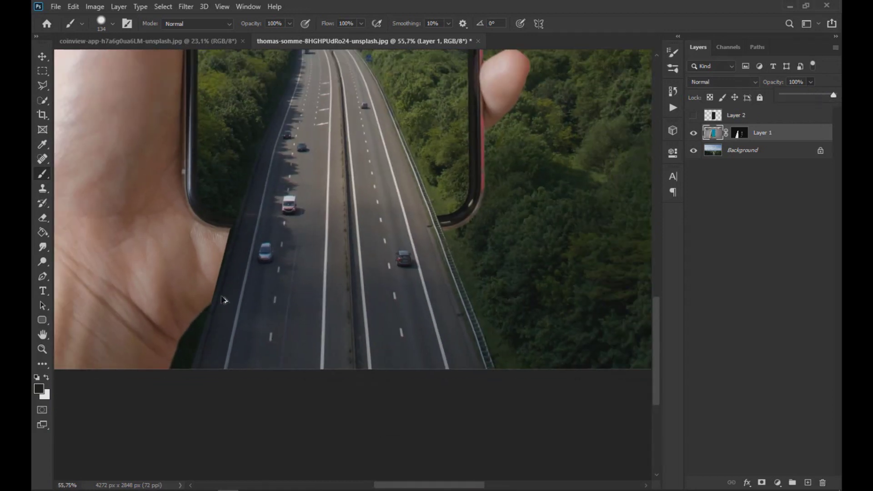
{"action": "left_click", "coordinate": [112, 23]}
{"action": "left_click", "coordinate": [94, 86]}
{"action": "left_click", "coordinate": [113, 59]}
{"action": "left_click", "coordinate": [46, 377]}
{"action": "scroll", "coordinate": [200, 305], "scroll_direction": "up", "scroll_amount": 4}
{"action": "left_click_drag", "start_coordinate": [224, 282], "coordinate": [213, 255]}
{"action": "key", "text": "ctrl+z"}
- On Layer 1's mask, paint along the palm's cut edge with a soft 25 px brush so it follows the roadside
{"action": "left_click", "coordinate": [740, 132]}
{"action": "key", "text": "x"}
{"action": "scroll", "coordinate": [225, 177], "scroll_direction": "up", "scroll_amount": 2}
{"action": "left_click", "coordinate": [112, 23]}
{"action": "type", "text": "25"}
{"action": "key", "text": "Return"}
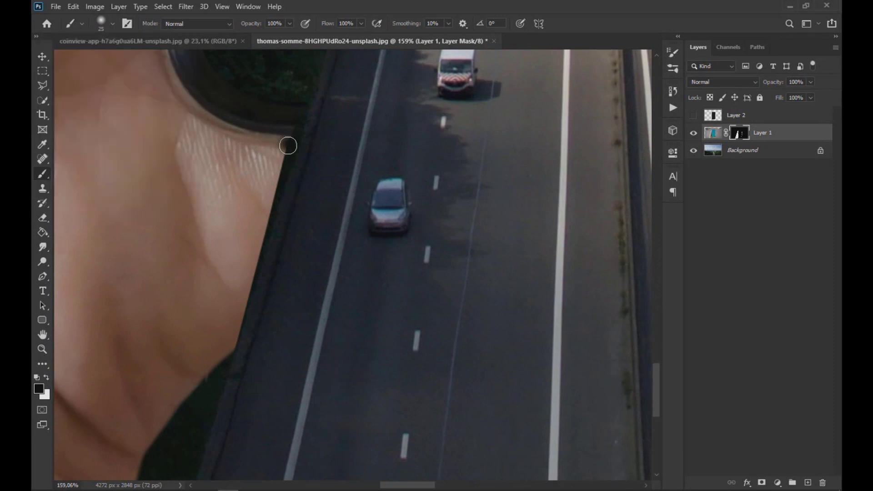
{"action": "left_click", "coordinate": [113, 23]}
{"action": "left_click", "coordinate": [114, 86]}
{"action": "left_click_drag", "start_coordinate": [224, 343], "coordinate": [259, 230]}
{"action": "mouse_move", "coordinate": [286, 134]}
{"action": "left_mouse_down"}
{"action": "mouse_move", "coordinate": [278, 182]}
{"action": "mouse_move", "coordinate": [273, 168]}
{"action": "left_mouse_up"}
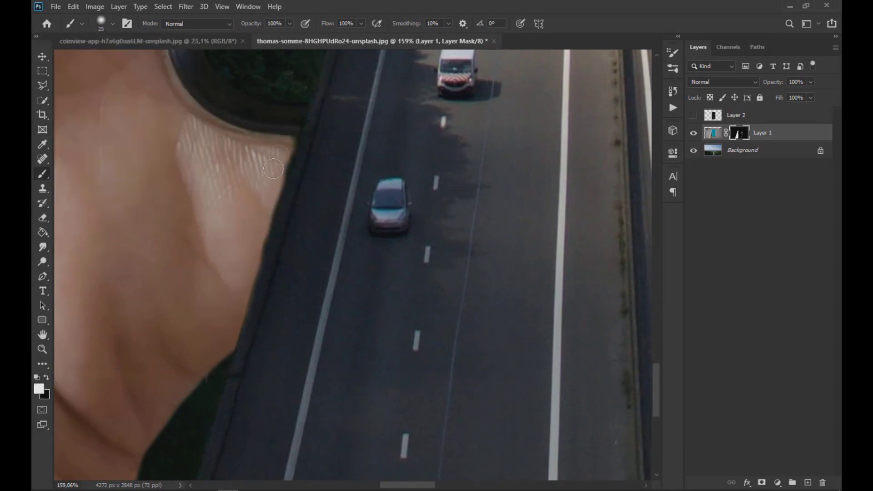
- Refine the palm's edge beside the road on the mask with a black 31 px brush at 63% opacity
{"action": "scroll", "coordinate": [272, 177], "scroll_direction": "down", "scroll_amount": 14}
{"action": "scroll", "coordinate": [256, 216], "scroll_direction": "up", "scroll_amount": 10}
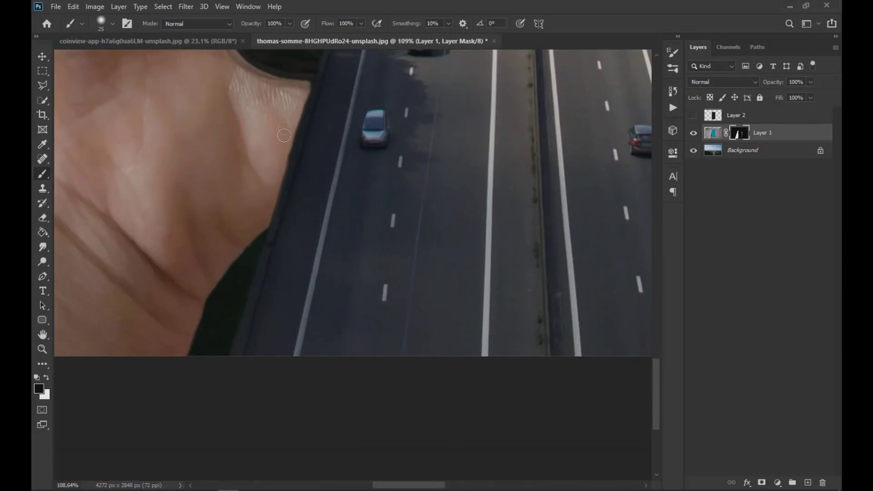
{"action": "left_click", "coordinate": [113, 23]}
{"action": "left_click", "coordinate": [105, 60]}
{"action": "left_click_drag", "start_coordinate": [312, 98], "coordinate": [273, 227]}
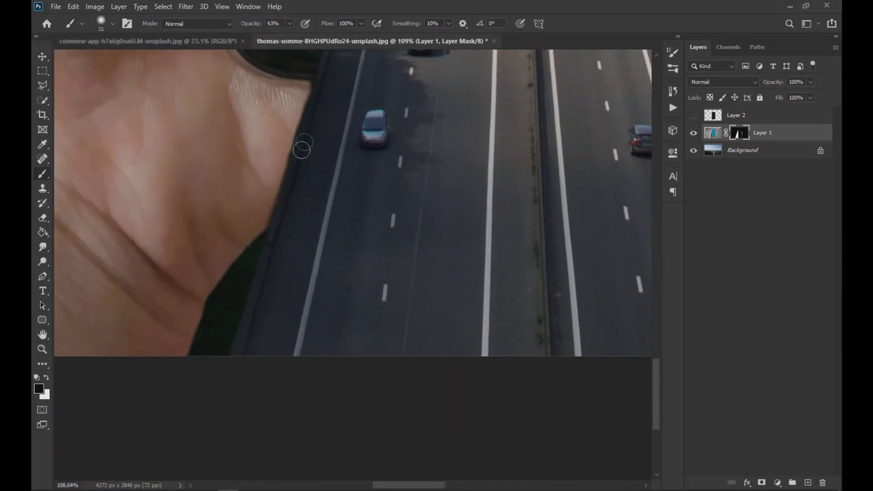
{"action": "scroll", "coordinate": [351, 129], "scroll_direction": "down", "scroll_amount": 14}
{"action": "scroll", "coordinate": [320, 437], "scroll_direction": "up", "scroll_amount": 15}
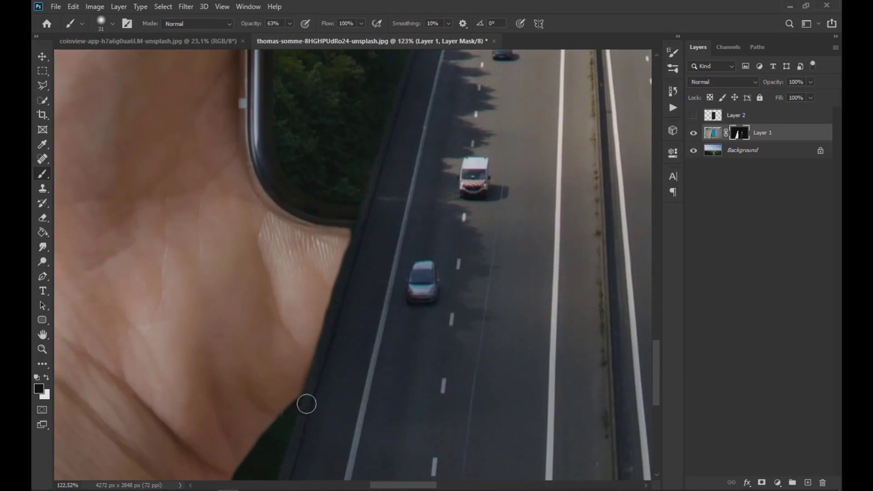
- Blend the palm's edge beside the road on Layer 1's mask with the 31 px brush at 41% and 19% opacity
{"action": "mouse_move", "coordinate": [345, 242]}
{"action": "left_mouse_down"}
{"action": "mouse_move", "coordinate": [333, 314]}
{"action": "mouse_move", "coordinate": [302, 371]}
{"action": "left_mouse_up"}
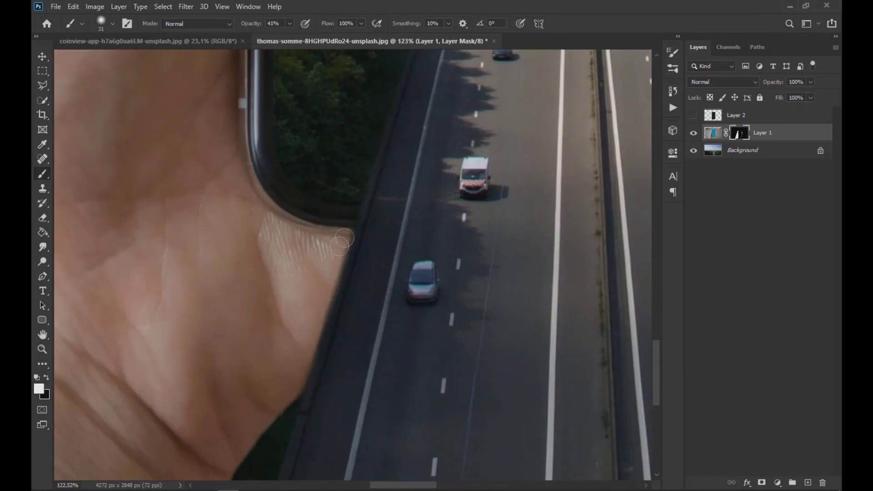
{"action": "scroll", "coordinate": [359, 208], "scroll_direction": "down", "scroll_amount": 14}
{"action": "scroll", "coordinate": [328, 429], "scroll_direction": "up", "scroll_amount": 5}
{"action": "left_click", "coordinate": [46, 378]}
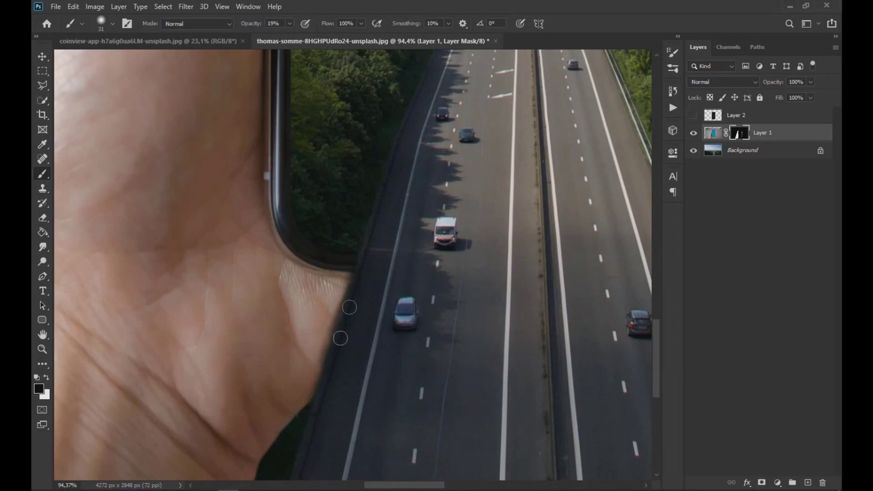
{"action": "scroll", "coordinate": [322, 397], "scroll_direction": "down", "scroll_amount": 3}
{"action": "scroll", "coordinate": [322, 397], "scroll_direction": "up", "scroll_amount": 4}
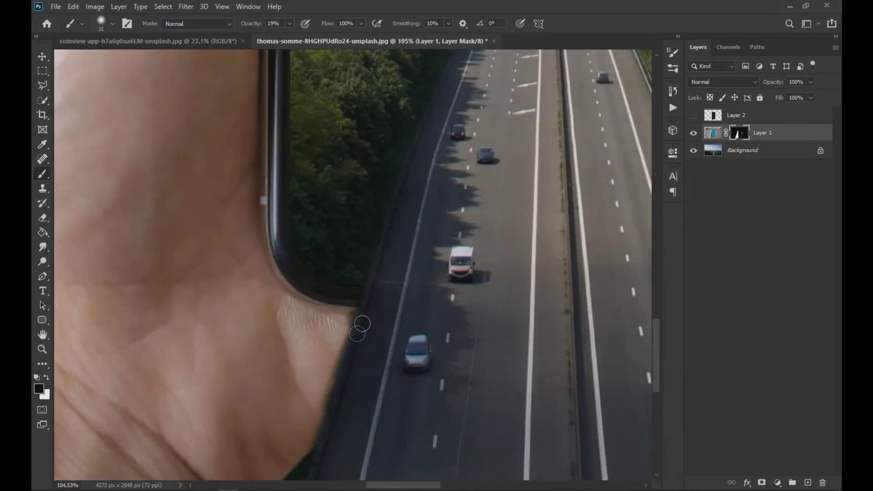
{"action": "scroll", "coordinate": [357, 337], "scroll_direction": "down", "scroll_amount": 3}
{"action": "scroll", "coordinate": [416, 321], "scroll_direction": "down", "scroll_amount": 1}
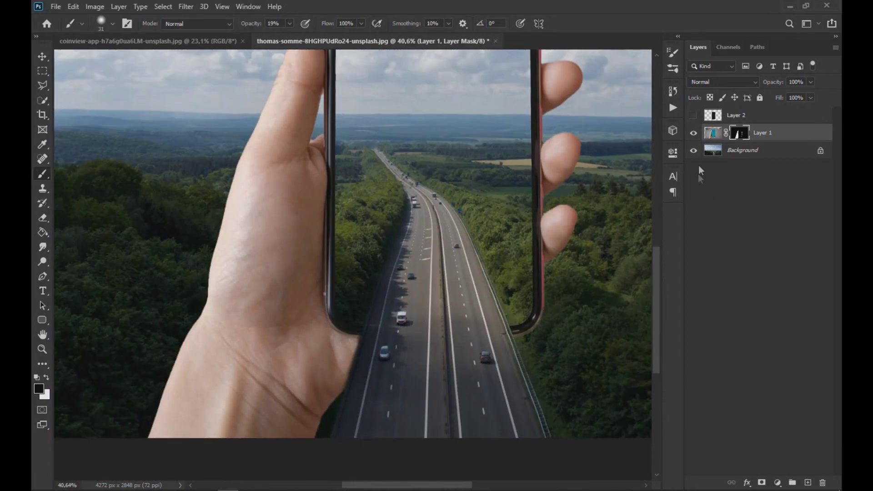
- Darken the palm's edge beside the road on Layer 1's image using the Burn tool with midtones range and 67% exposure
{"action": "left_click", "coordinate": [713, 141]}
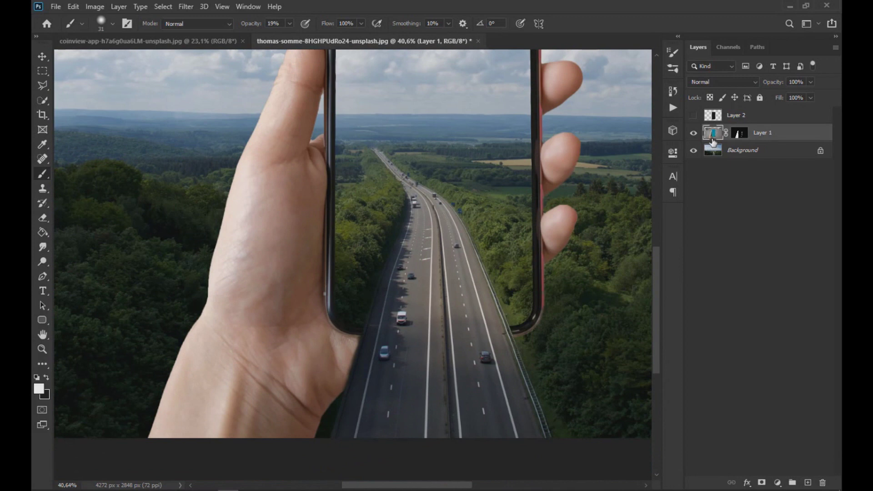
{"action": "right_click", "coordinate": [48, 263]}
{"action": "left_click", "coordinate": [80, 269]}
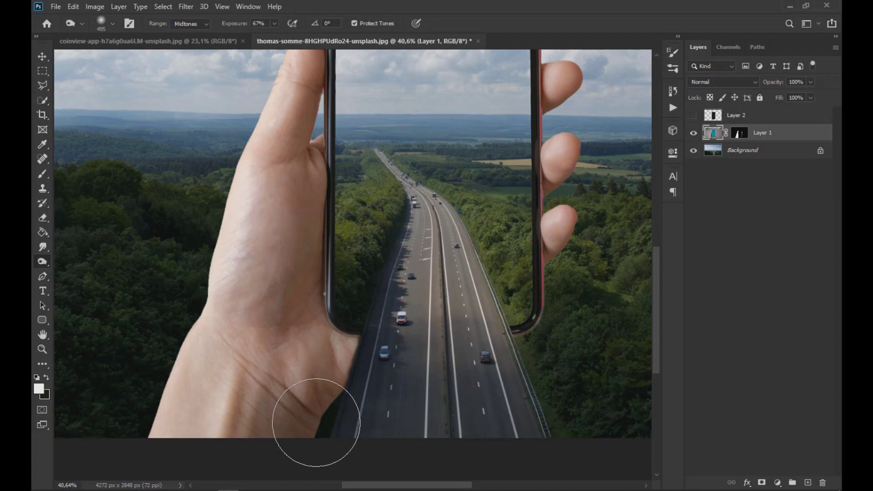
{"action": "mouse_move", "coordinate": [330, 406]}
{"action": "left_mouse_down"}
{"action": "mouse_move", "coordinate": [347, 366]}
{"action": "mouse_move", "coordinate": [367, 360]}
{"action": "mouse_move", "coordinate": [370, 378]}
{"action": "left_mouse_up"}
{"action": "scroll", "coordinate": [312, 439], "scroll_direction": "down", "scroll_amount": 2}
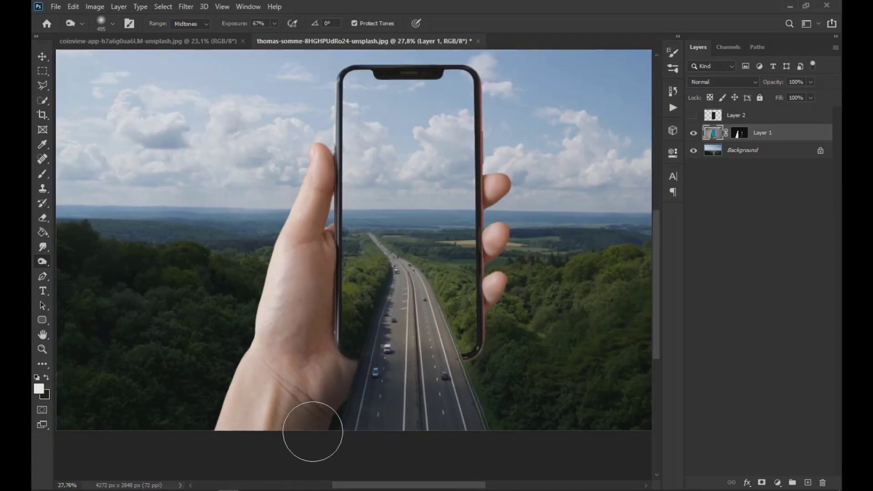
- Burn a narrow shadow along the palm's edge next to the road with a soft 86 px brush
{"action": "left_click", "coordinate": [112, 23]}
{"action": "left_click_drag", "start_coordinate": [145, 56], "coordinate": [129, 60]}
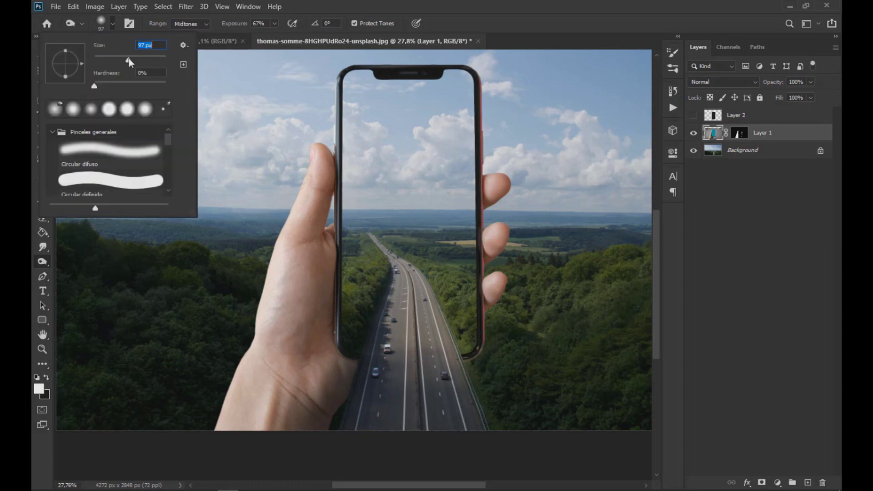
{"action": "left_click", "coordinate": [343, 410]}
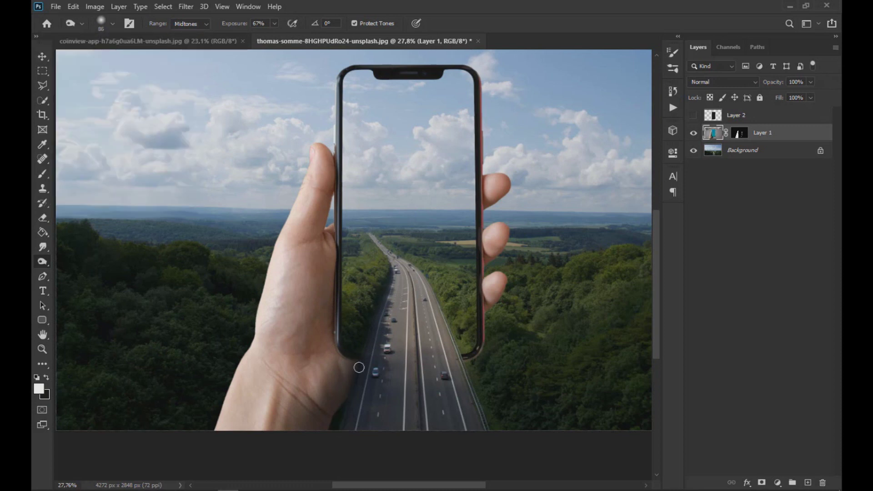
{"action": "scroll", "coordinate": [348, 353], "scroll_direction": "down", "scroll_amount": 2}
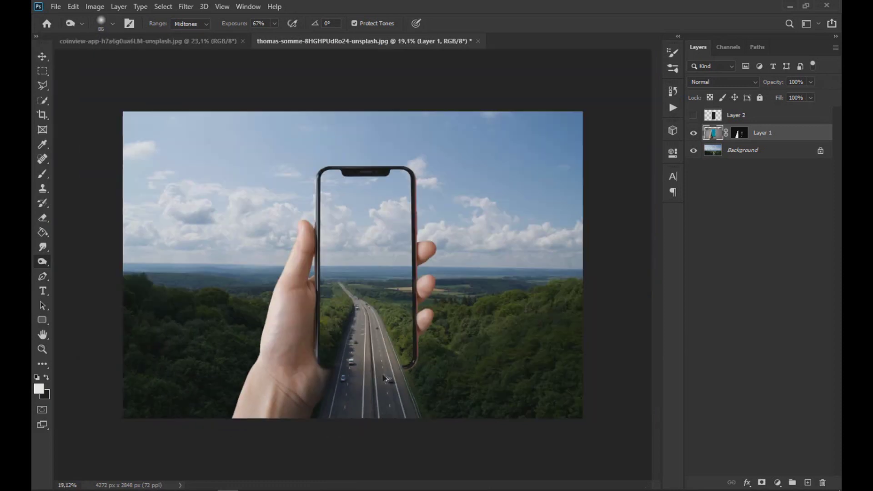
- Burn the palm around the phone's lower corner with a soft 139 px brush
{"action": "scroll", "coordinate": [354, 350], "scroll_direction": "up", "scroll_amount": 4}
{"action": "left_click", "coordinate": [112, 24]}
{"action": "left_click_drag", "start_coordinate": [129, 58], "coordinate": [133, 59]}
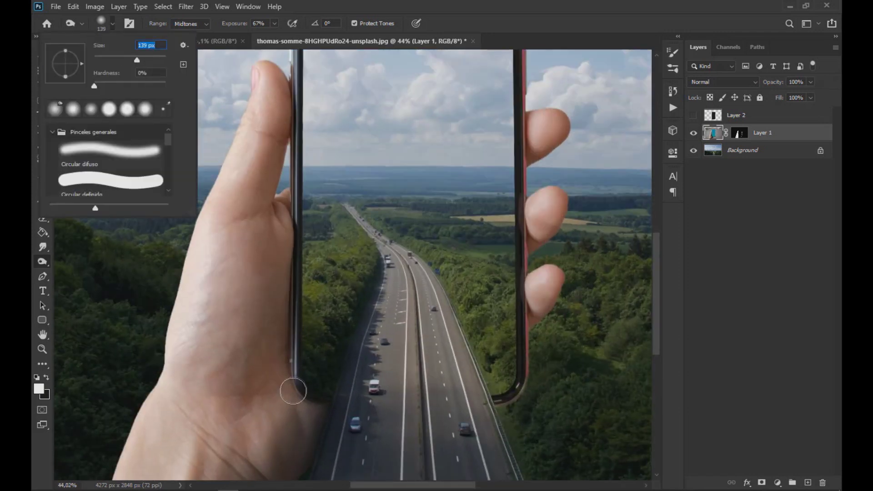
{"action": "key", "text": "Return"}
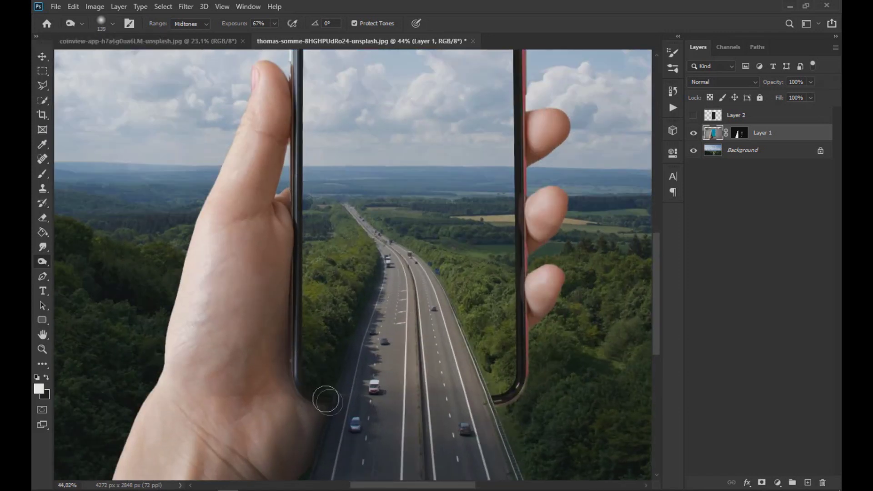
{"action": "scroll", "coordinate": [328, 423], "scroll_direction": "down", "scroll_amount": 3}
{"action": "scroll", "coordinate": [330, 438], "scroll_direction": "down", "scroll_amount": 2}
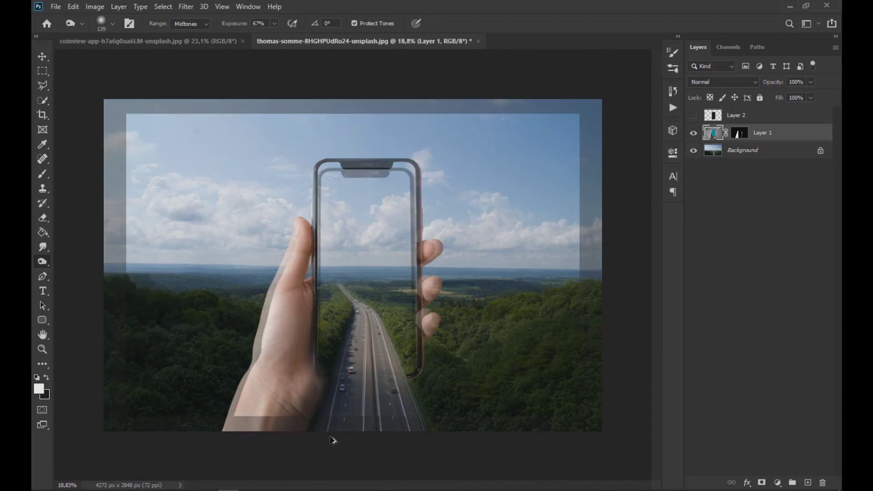
{"action": "scroll", "coordinate": [331, 439], "scroll_direction": "up", "scroll_amount": 3}
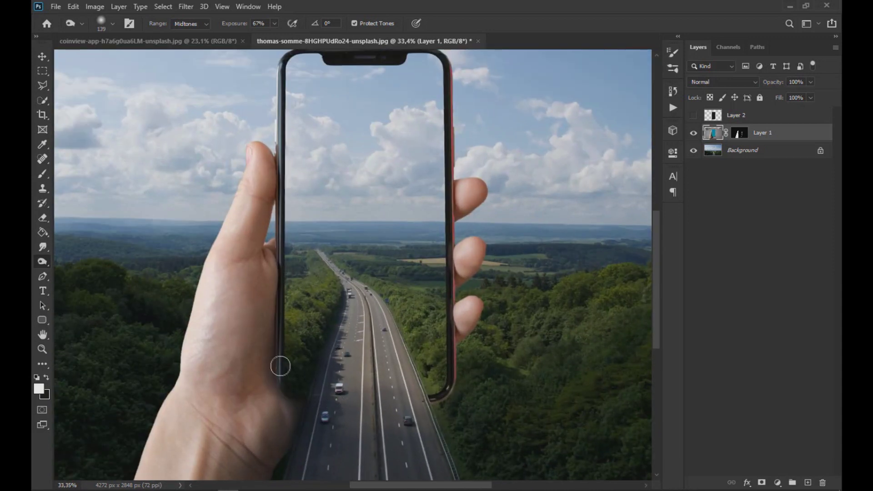
- Burn a softer shadow onto the hand along the phone's side with a larger brush at 33% exposure
{"action": "left_click", "coordinate": [112, 23]}
{"action": "left_click_drag", "start_coordinate": [133, 58], "coordinate": [152, 59]}
{"action": "left_click", "coordinate": [274, 23]}
{"action": "left_click", "coordinate": [257, 36]}
{"action": "left_click_drag", "start_coordinate": [276, 401], "coordinate": [277, 188]}
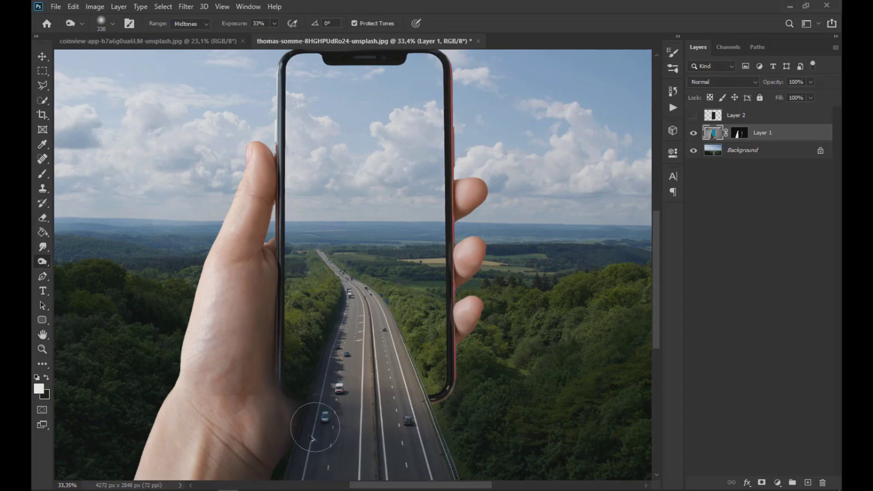
{"action": "scroll", "coordinate": [318, 428], "scroll_direction": "down", "scroll_amount": 3}
{"action": "scroll", "coordinate": [325, 425], "scroll_direction": "up", "scroll_amount": 1}
- Brighten the palm and wrist highlights using the Dodge tool with midtones range and 100% exposure
{"action": "right_click", "coordinate": [43, 261]}
{"action": "left_click", "coordinate": [77, 260]}
{"action": "mouse_move", "coordinate": [271, 365]}
{"action": "left_mouse_down"}
{"action": "mouse_move", "coordinate": [308, 403]}
{"action": "mouse_move", "coordinate": [304, 390]}
{"action": "mouse_move", "coordinate": [302, 405]}
{"action": "mouse_move", "coordinate": [284, 396]}
{"action": "mouse_move", "coordinate": [277, 407]}
{"action": "mouse_move", "coordinate": [280, 333]}
{"action": "mouse_move", "coordinate": [312, 307]}
{"action": "left_mouse_up"}
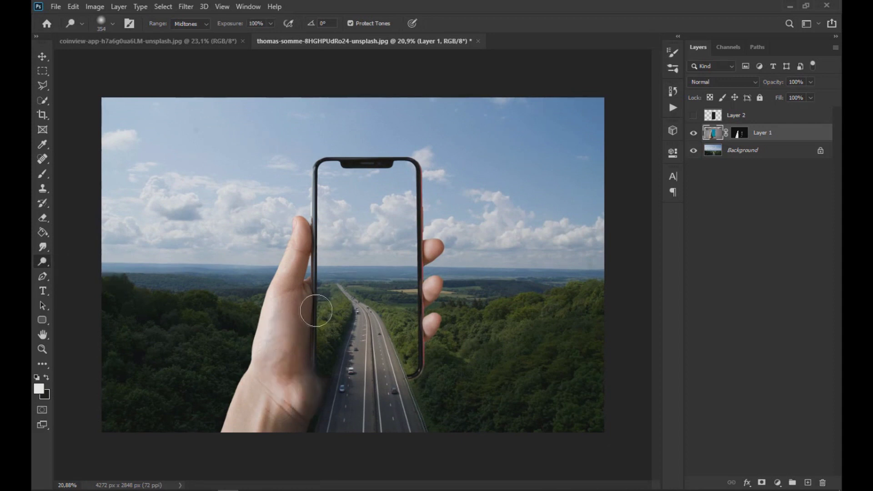
{"action": "scroll", "coordinate": [311, 343], "scroll_direction": "down", "scroll_amount": 1}
{"action": "scroll", "coordinate": [310, 342], "scroll_direction": "down", "scroll_amount": 1}
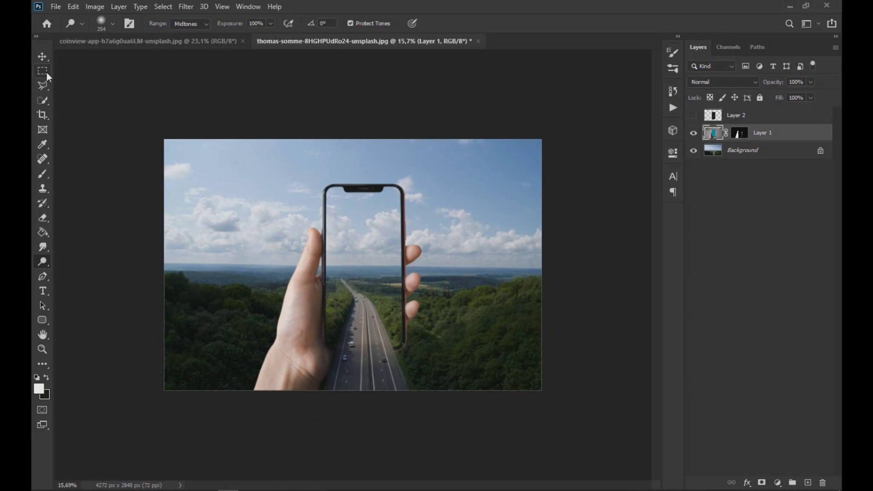
{"action": "key", "text": "v"}
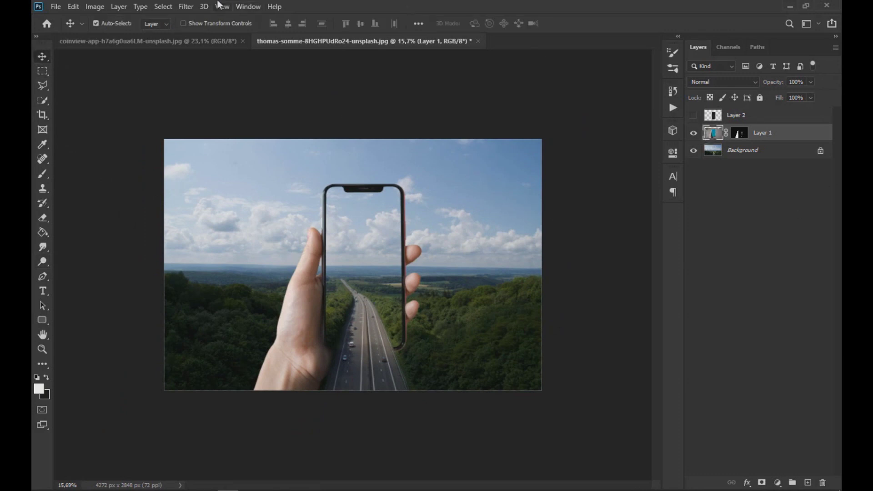
- Start a Match Color adjustment on Layer 1 with the landscape document's Background layer as the source
{"action": "left_click", "coordinate": [95, 7]}
{"action": "mouse_move", "coordinate": [113, 32]}
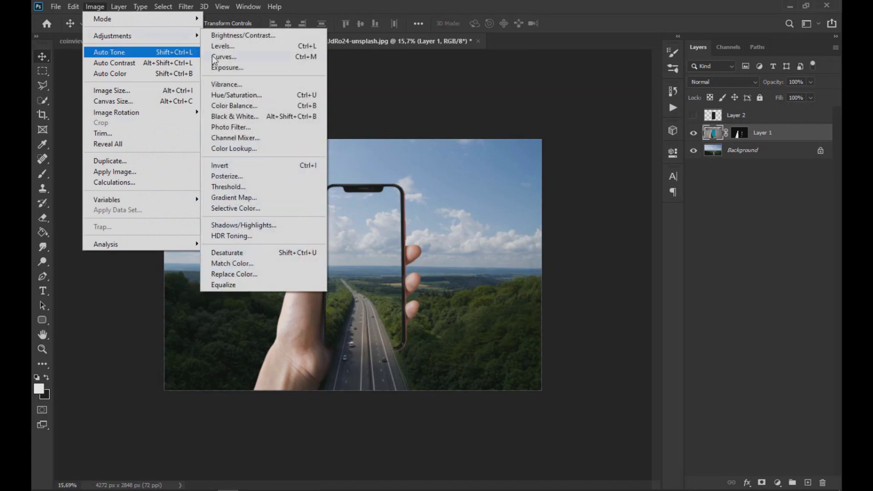
{"action": "left_click", "coordinate": [245, 263]}
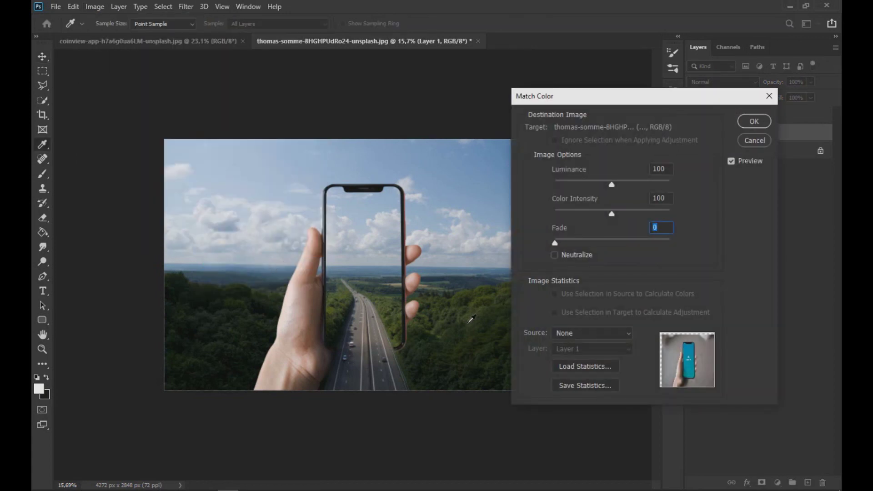
{"action": "left_click", "coordinate": [582, 336]}
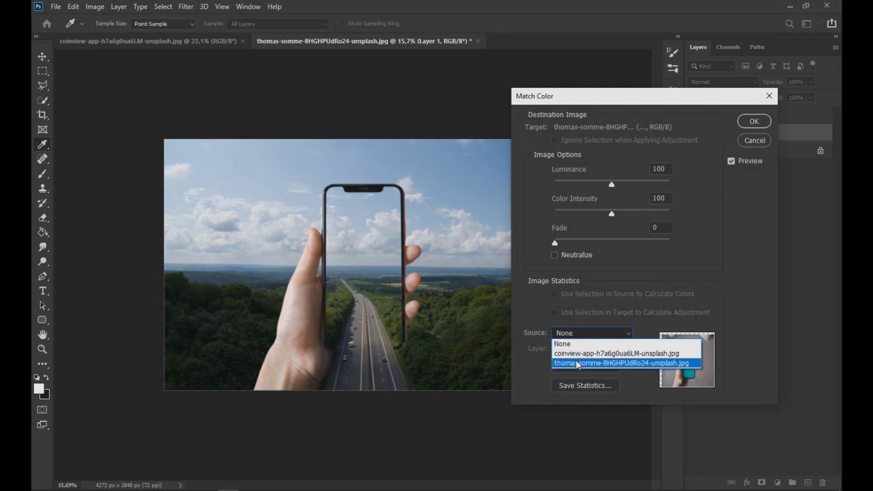
{"action": "left_click", "coordinate": [576, 363]}
{"action": "left_click_drag", "start_coordinate": [586, 102], "coordinate": [396, 82]}
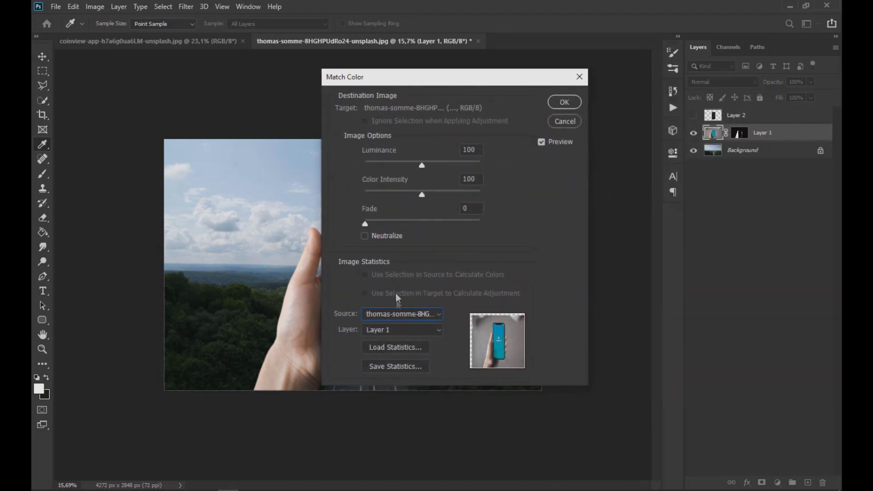
{"action": "left_click", "coordinate": [397, 334]}
{"action": "left_click", "coordinate": [387, 380]}
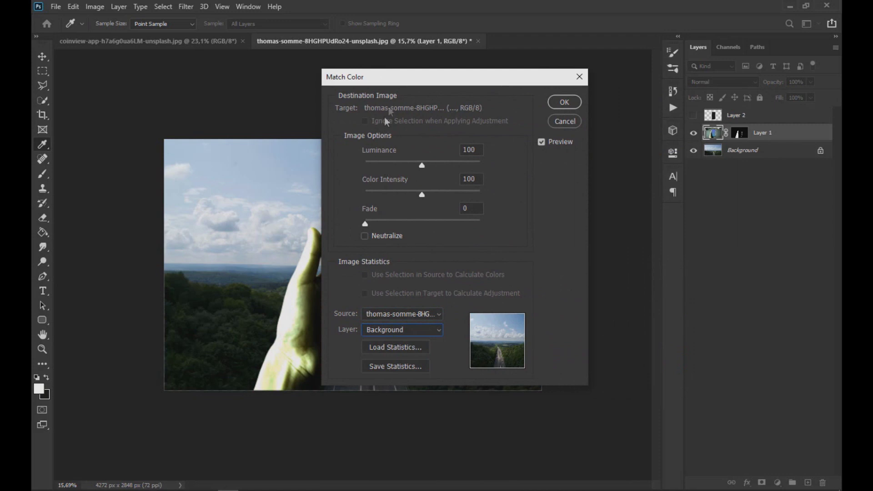
- Set the match's color intensity to 117 and fade to 88, and compare the hand with and without the preview
{"action": "left_click_drag", "start_coordinate": [400, 83], "coordinate": [521, 98]}
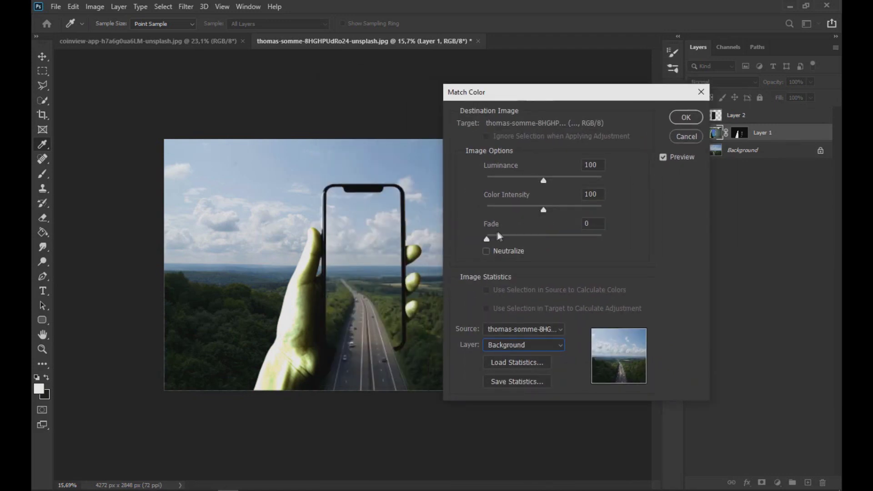
{"action": "left_click_drag", "start_coordinate": [487, 240], "coordinate": [572, 246]}
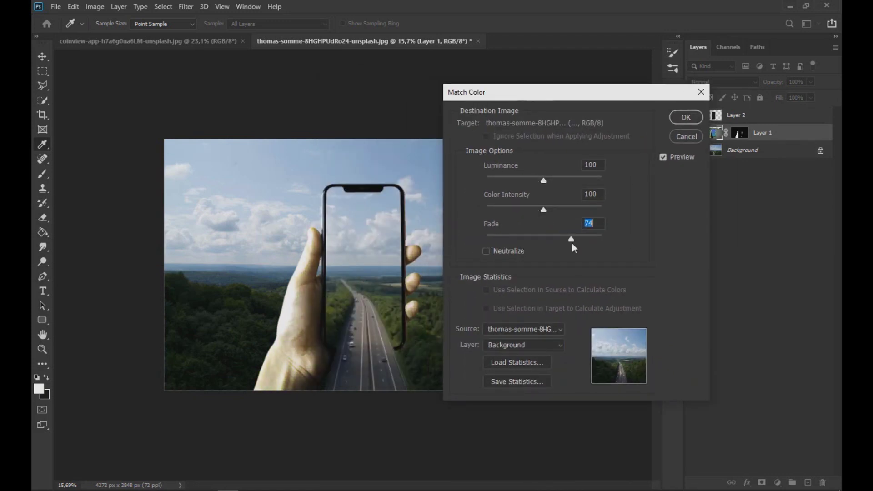
{"action": "left_click_drag", "start_coordinate": [544, 210], "coordinate": [554, 210]}
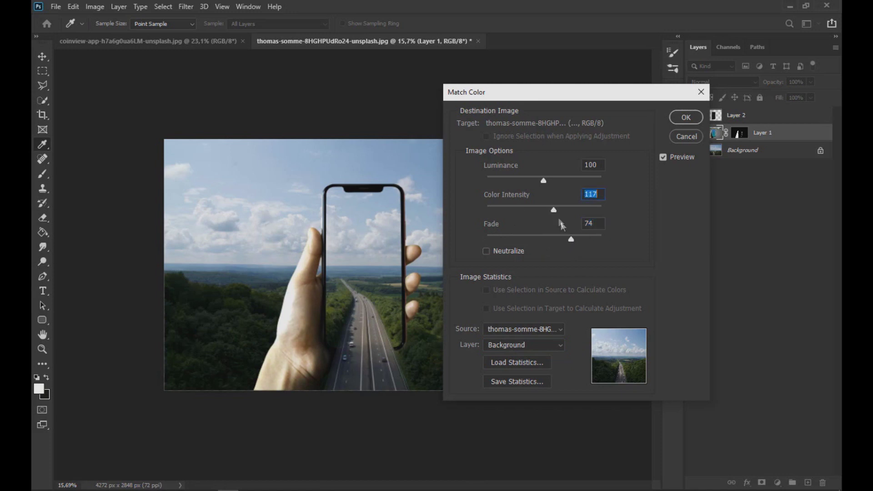
{"action": "left_click_drag", "start_coordinate": [571, 239], "coordinate": [587, 243]}
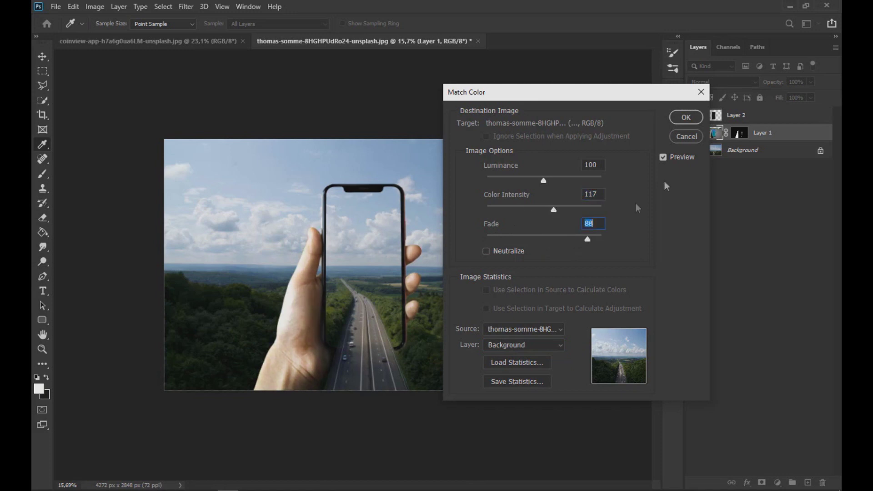
{"action": "left_click", "coordinate": [664, 159]}
{"action": "left_click", "coordinate": [663, 160]}
- Set the match's fade to 90 and luminance to 65, fine-tune the color intensity, and apply the adjustment
{"action": "left_click_drag", "start_coordinate": [556, 101], "coordinate": [625, 101]}
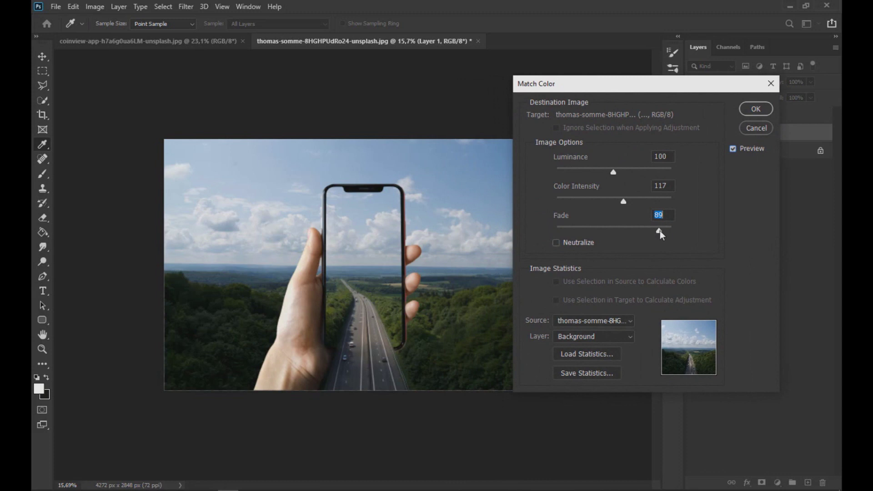
{"action": "left_click_drag", "start_coordinate": [614, 173], "coordinate": [588, 170]}
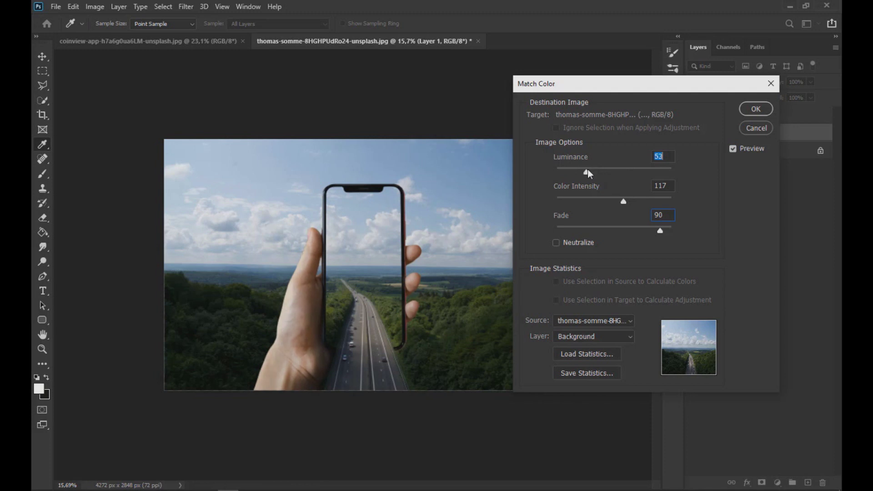
{"action": "left_click_drag", "start_coordinate": [591, 169], "coordinate": [594, 169]}
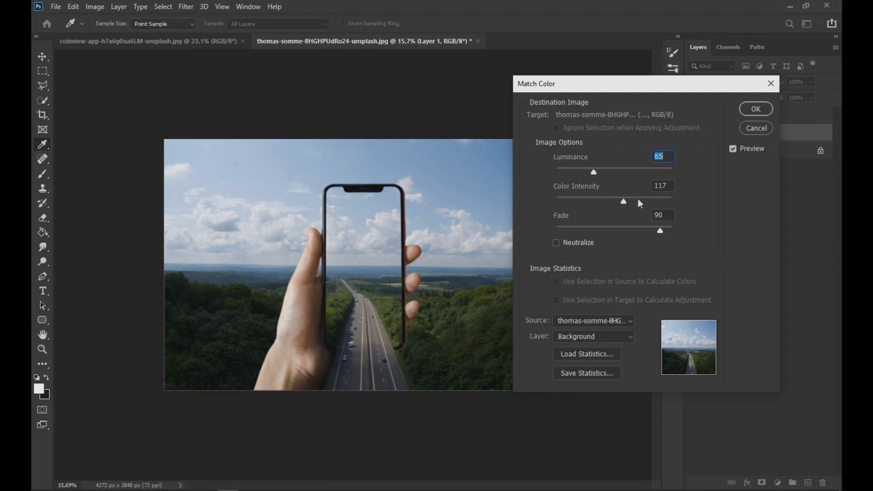
{"action": "left_click_drag", "start_coordinate": [677, 198], "coordinate": [590, 198]}
{"action": "left_click", "coordinate": [734, 153]}
{"action": "left_click", "coordinate": [733, 152]}
{"action": "left_click", "coordinate": [754, 109]}
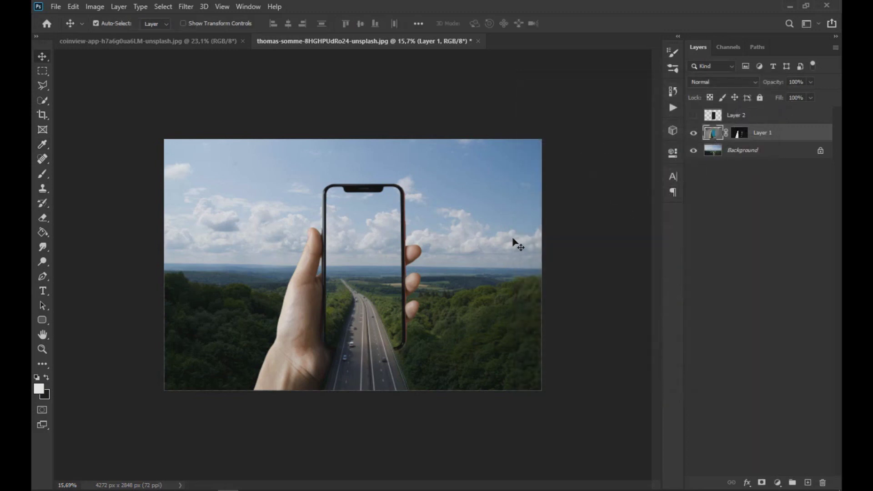
- Mask out part of the phone's right edge over the clouds on Layer 1's mask, using a 174 px black brush at 75% opacity
{"action": "scroll", "coordinate": [378, 301], "scroll_direction": "up", "scroll_amount": 7}
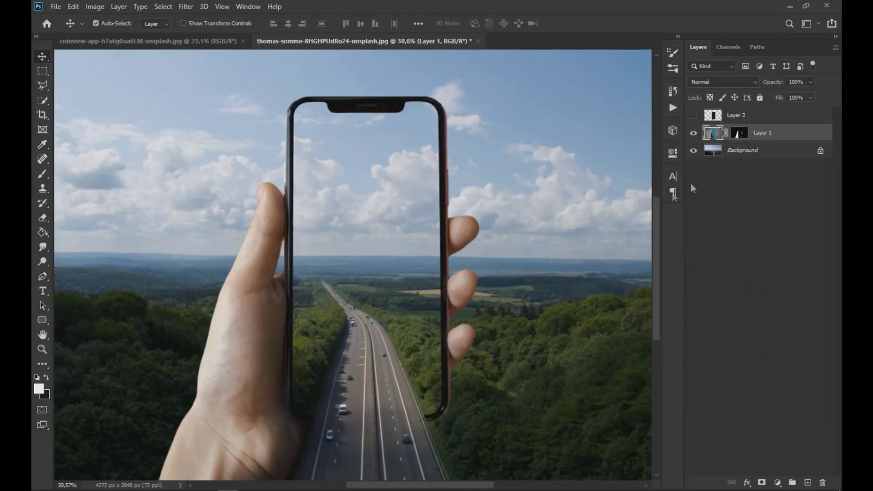
{"action": "left_click", "coordinate": [739, 135]}
{"action": "key", "text": "b"}
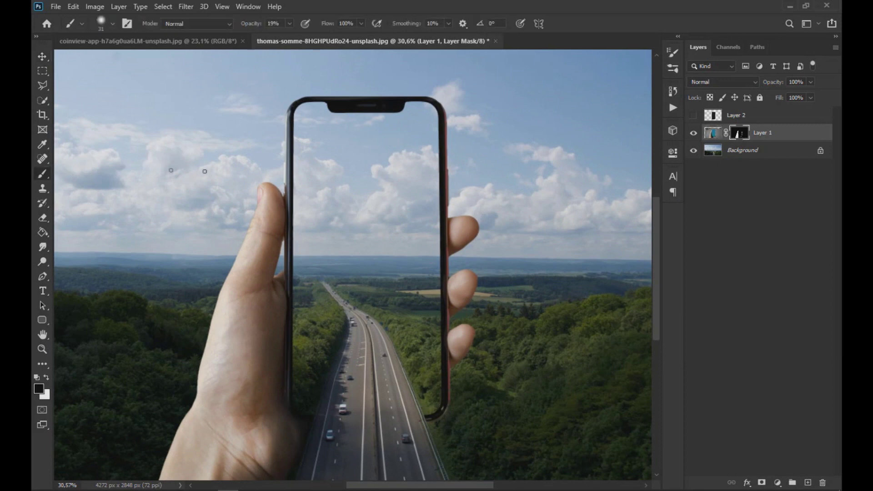
{"action": "left_click", "coordinate": [108, 23]}
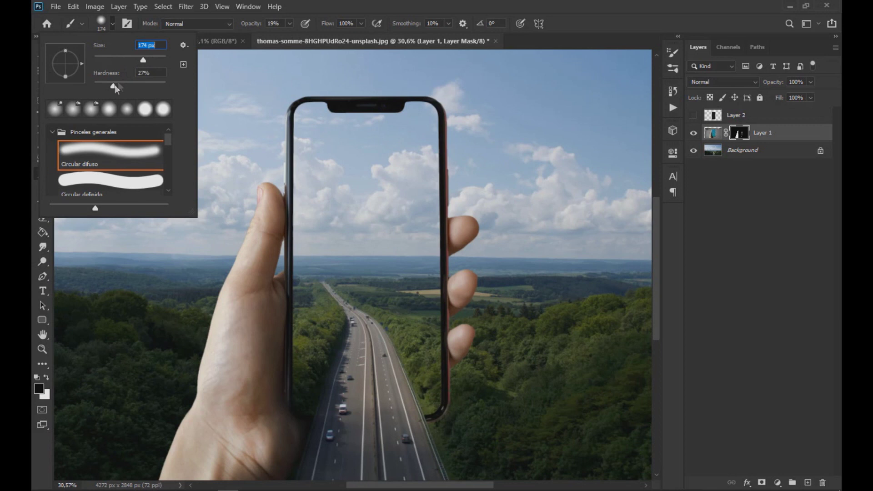
{"action": "left_click", "coordinate": [289, 23]}
{"action": "left_click_drag", "start_coordinate": [435, 167], "coordinate": [431, 179]}
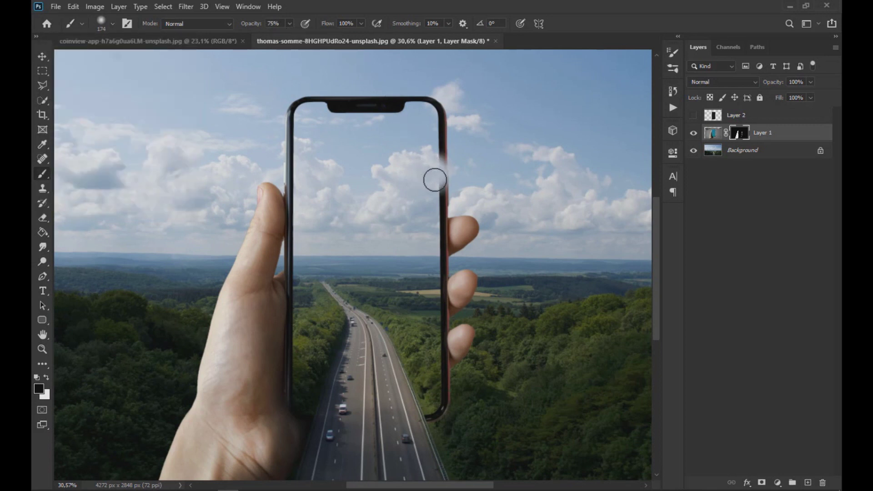
- Blend both side edges of the phone into the clouds on Layer 1's mask with a soft 73 px brush at 98% opacity
{"action": "scroll", "coordinate": [434, 179], "scroll_direction": "up", "scroll_amount": 3}
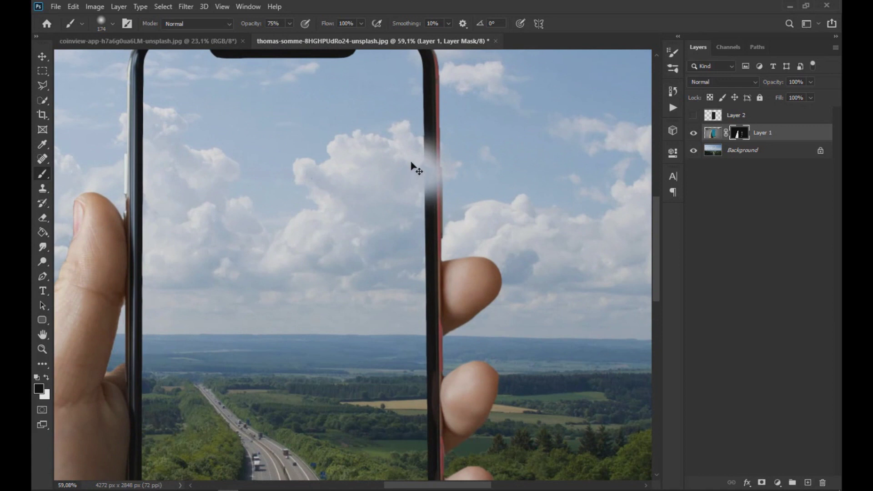
{"action": "left_click", "coordinate": [103, 23]}
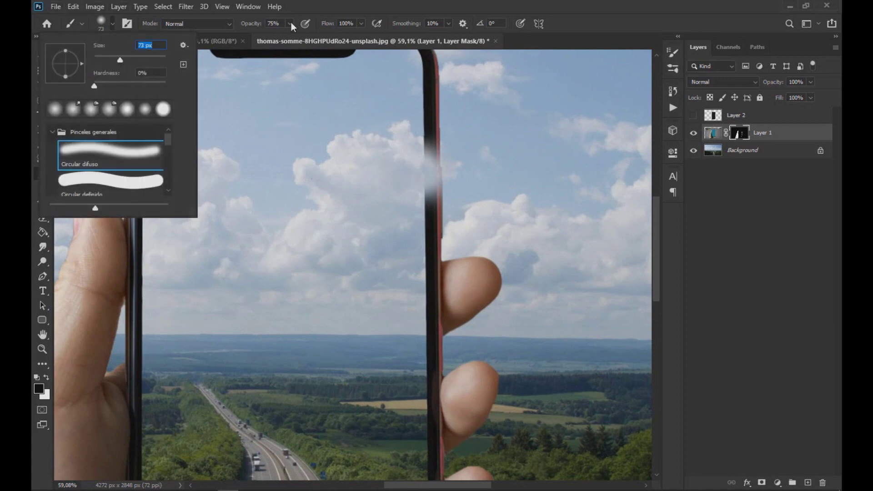
{"action": "left_click_drag", "start_coordinate": [290, 23], "coordinate": [301, 35]}
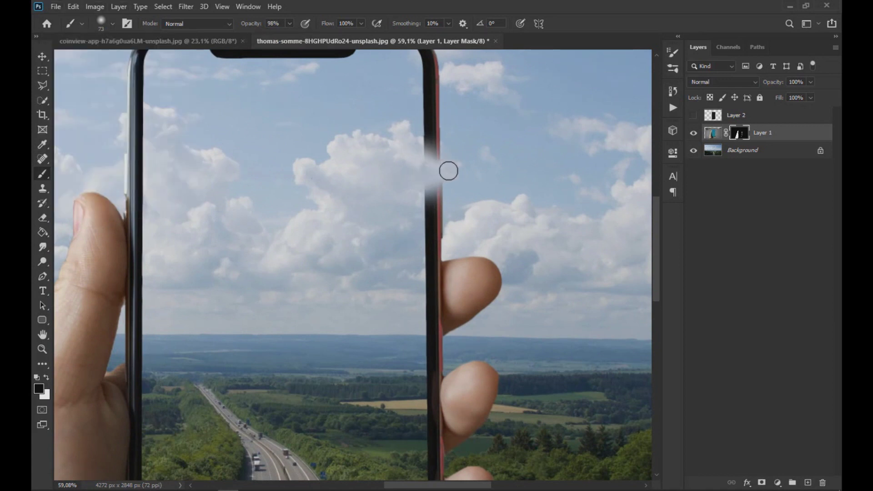
{"action": "scroll", "coordinate": [369, 190], "scroll_direction": "down", "scroll_amount": 4}
{"action": "scroll", "coordinate": [345, 196], "scroll_direction": "up", "scroll_amount": 4}
{"action": "mouse_move", "coordinate": [298, 174]}
{"action": "left_mouse_down"}
{"action": "mouse_move", "coordinate": [313, 185]}
{"action": "mouse_move", "coordinate": [308, 173]}
{"action": "mouse_move", "coordinate": [320, 199]}
{"action": "mouse_move", "coordinate": [314, 193]}
{"action": "mouse_move", "coordinate": [329, 176]}
{"action": "mouse_move", "coordinate": [300, 171]}
{"action": "mouse_move", "coordinate": [319, 194]}
{"action": "left_mouse_up"}
{"action": "scroll", "coordinate": [328, 187], "scroll_direction": "down", "scroll_amount": 5}
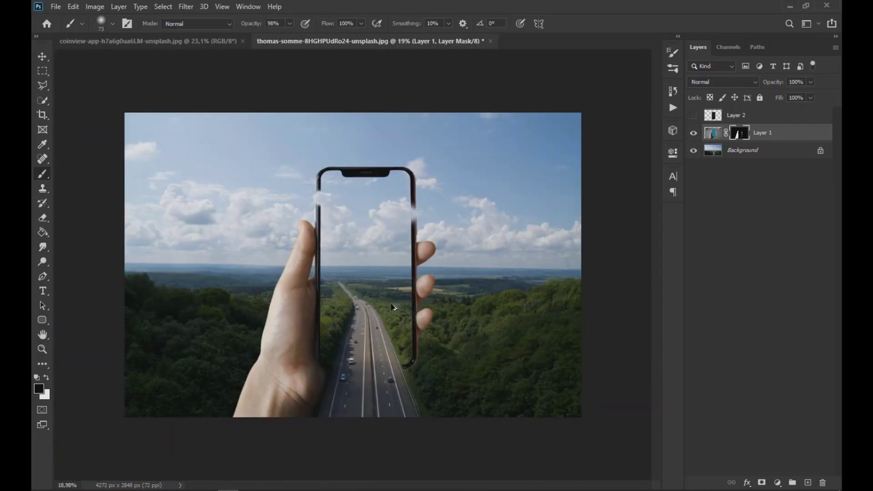
{"action": "scroll", "coordinate": [424, 225], "scroll_direction": "up", "scroll_amount": 5}
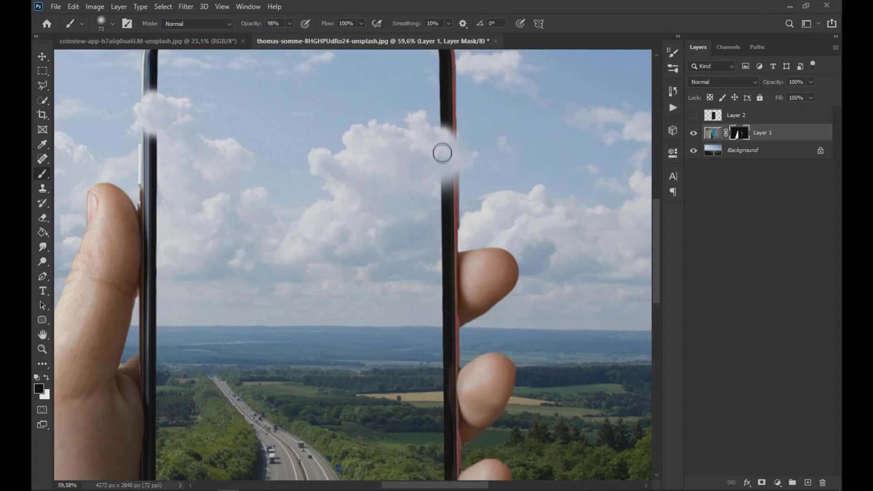
{"action": "scroll", "coordinate": [364, 187], "scroll_direction": "down", "scroll_amount": 5}
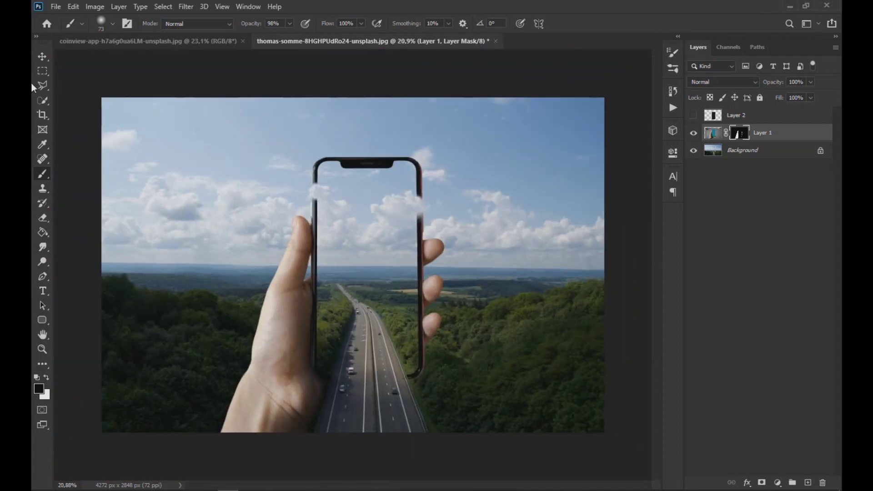
- Duplicate the Background landscape layer
{"action": "left_click", "coordinate": [43, 57]}
{"action": "left_click", "coordinate": [714, 154]}
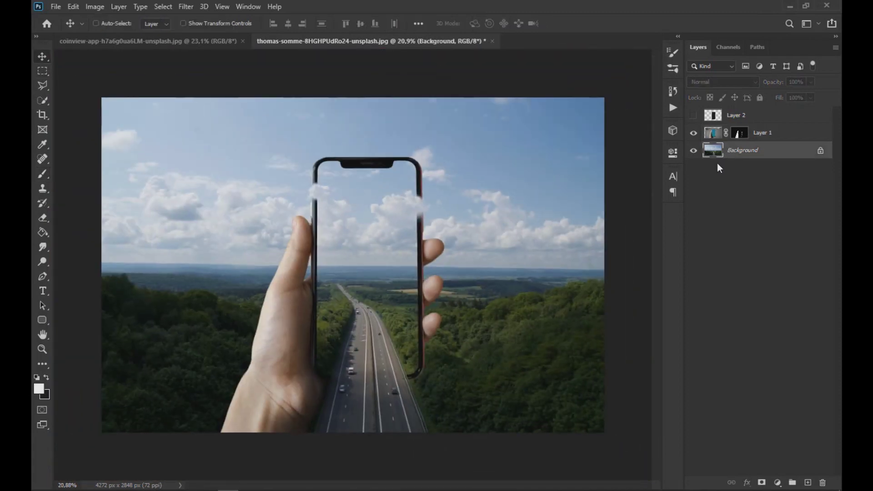
{"action": "key", "text": "ctrl+j"}
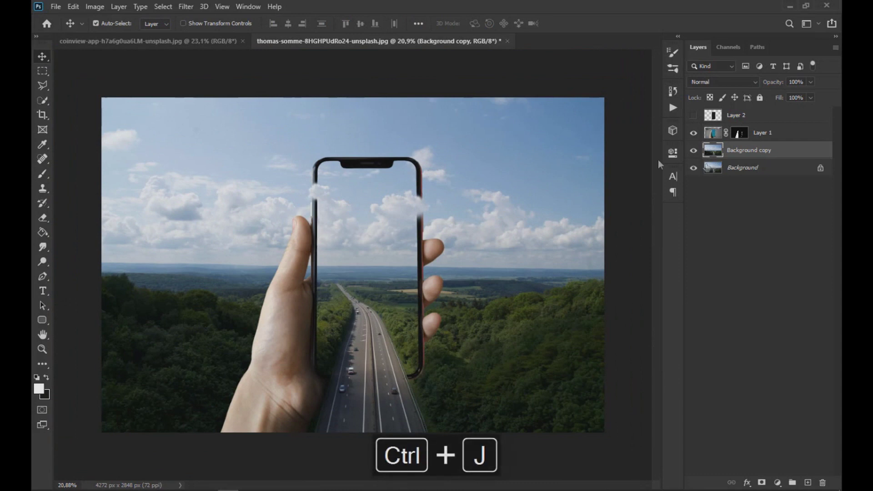
- Darken the trees around the phone's lower right corner on Background copy with a 102 px Burn tool, midtones range, 41% exposure
{"action": "left_click", "coordinate": [44, 257]}
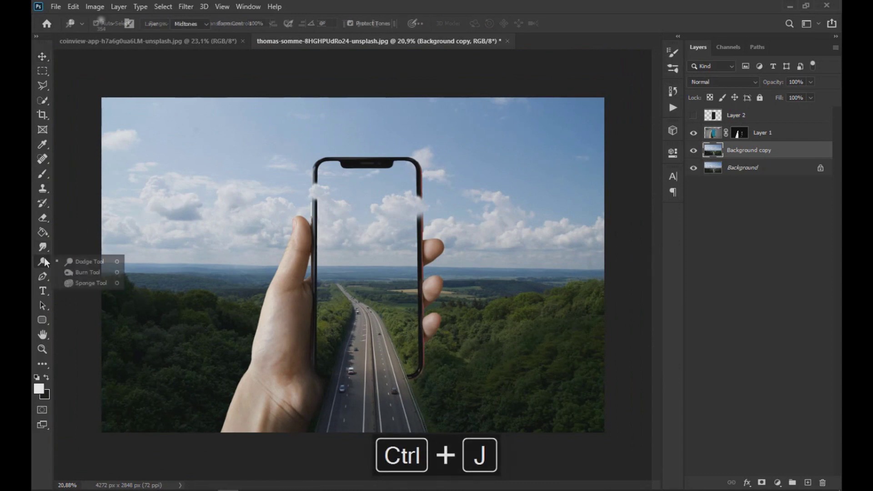
{"action": "left_click", "coordinate": [69, 269]}
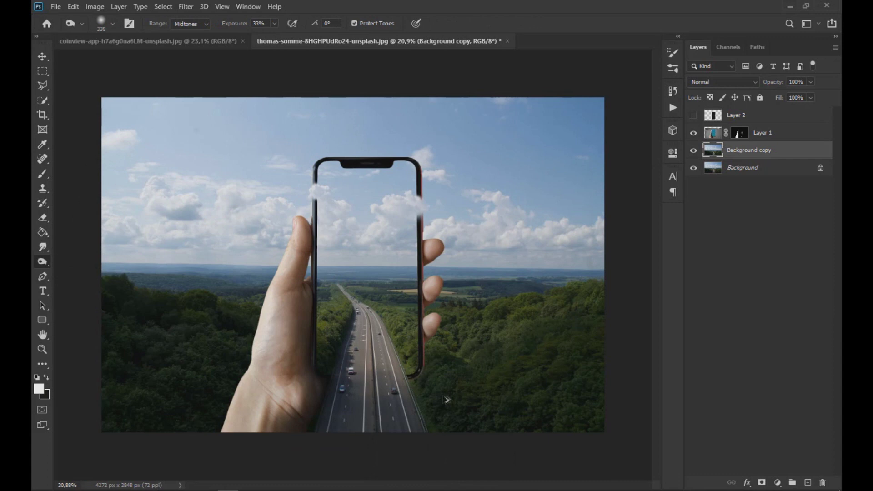
{"action": "scroll", "coordinate": [400, 378], "scroll_direction": "up", "scroll_amount": 3}
{"action": "left_click_drag", "start_coordinate": [399, 378], "coordinate": [430, 356]}
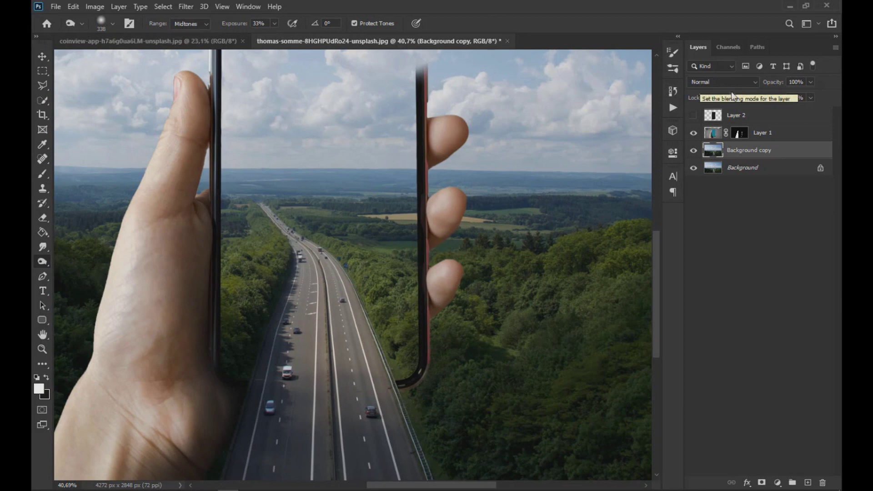
{"action": "left_click", "coordinate": [109, 25]}
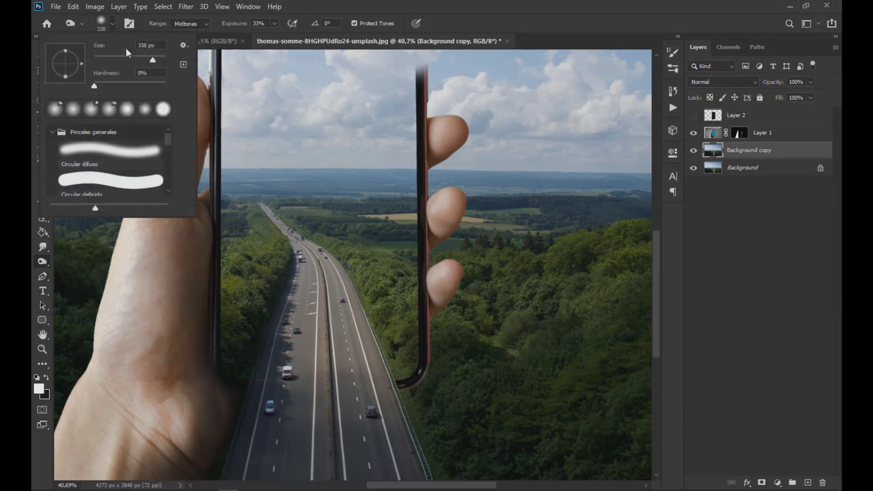
{"action": "left_click", "coordinate": [274, 23]}
{"action": "left_click_drag", "start_coordinate": [274, 37], "coordinate": [280, 37]}
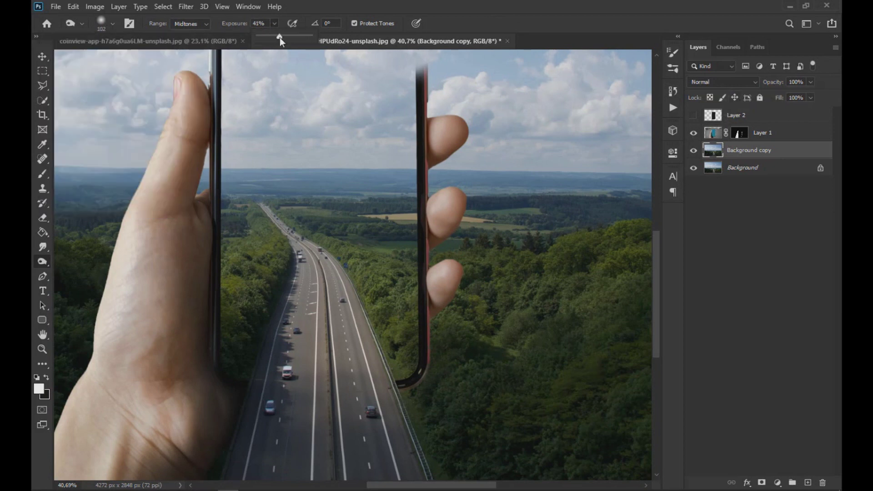
{"action": "left_click", "coordinate": [426, 384]}
{"action": "scroll", "coordinate": [413, 395], "scroll_direction": "up", "scroll_amount": 2}
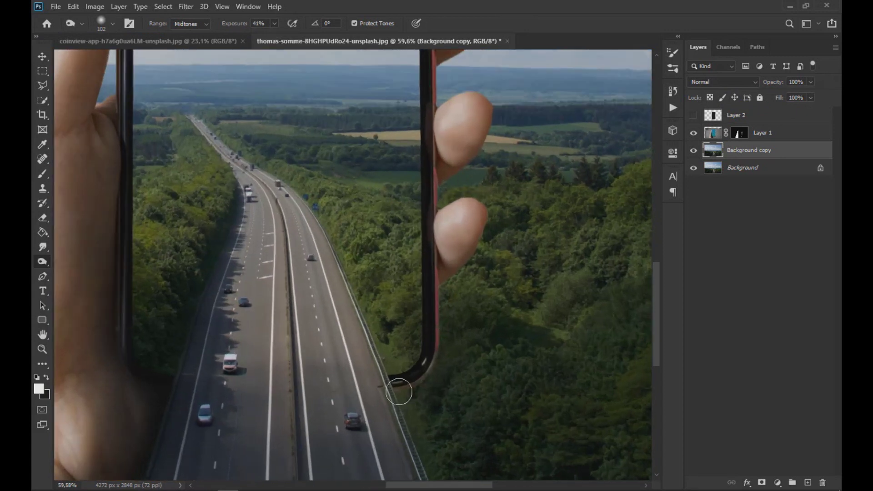
- Deepen the shadow on the trees from the lowest finger down to the phone's corner with the Burn tool at 77% exposure
{"action": "left_click", "coordinate": [274, 23]}
{"action": "left_click_drag", "start_coordinate": [278, 37], "coordinate": [295, 37]}
{"action": "left_click", "coordinate": [419, 386]}
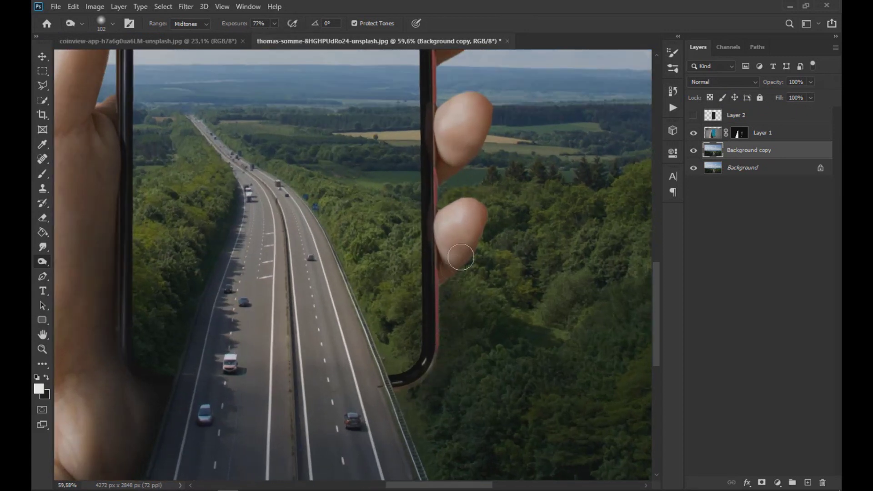
{"action": "mouse_move", "coordinate": [454, 289]}
{"action": "left_mouse_down"}
{"action": "mouse_move", "coordinate": [426, 327]}
{"action": "mouse_move", "coordinate": [420, 376]}
{"action": "mouse_move", "coordinate": [401, 395]}
{"action": "mouse_move", "coordinate": [422, 361]}
{"action": "left_mouse_up"}
- Create a layer beneath Layer 1 and brush a dark shadow on it along the phone's lower right outer edge
{"action": "scroll", "coordinate": [468, 244], "scroll_direction": "down", "scroll_amount": 4}
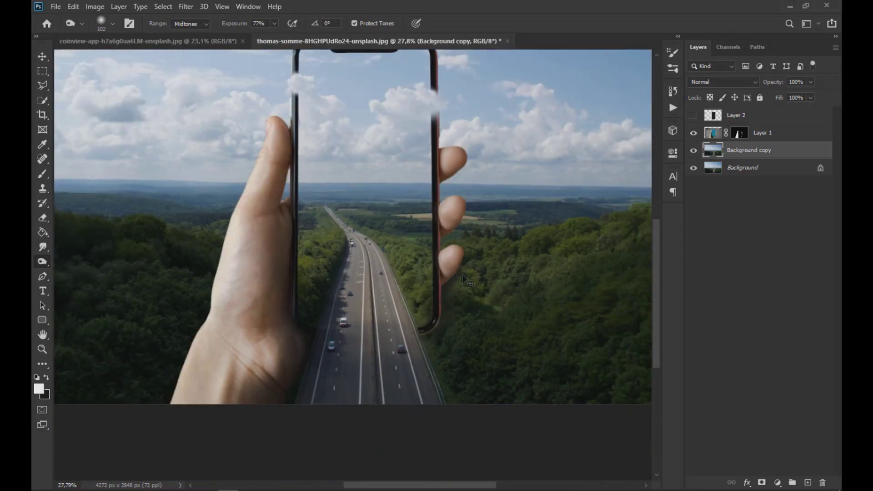
{"action": "scroll", "coordinate": [460, 278], "scroll_direction": "down", "scroll_amount": 4}
{"action": "scroll", "coordinate": [435, 350], "scroll_direction": "up", "scroll_amount": 1}
{"action": "left_click", "coordinate": [807, 482]}
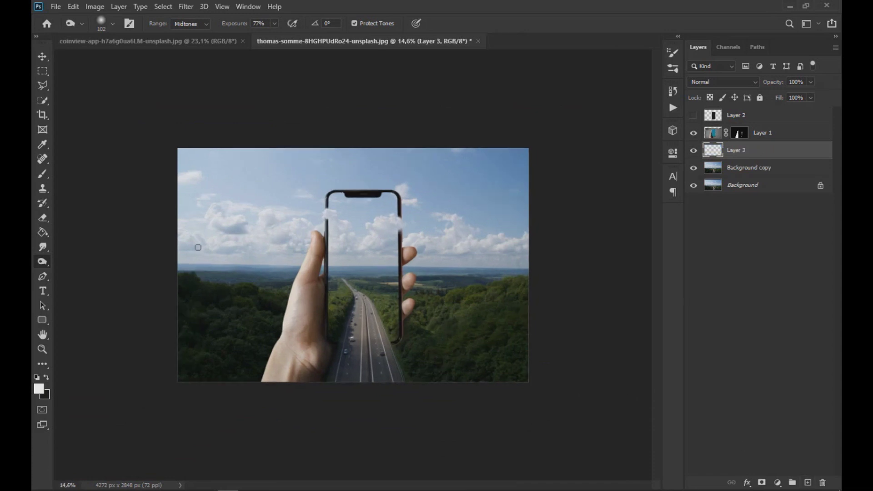
{"action": "left_click", "coordinate": [41, 177]}
{"action": "scroll", "coordinate": [396, 352], "scroll_direction": "up", "scroll_amount": 5}
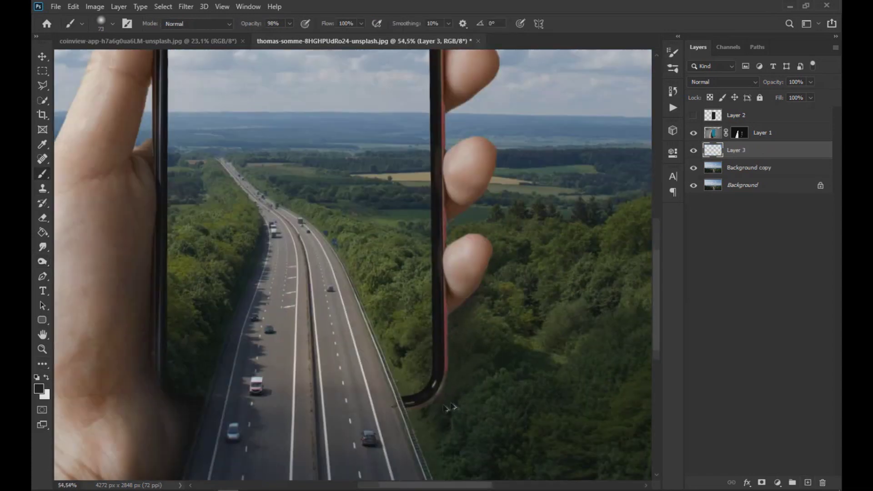
{"action": "mouse_move", "coordinate": [446, 382]}
{"action": "left_mouse_down"}
{"action": "mouse_move", "coordinate": [454, 327]}
{"action": "mouse_move", "coordinate": [473, 296]}
{"action": "left_mouse_up"}
- Soften the painted shadow on Layer 3 with a Gaussian Blur of 95.6 pixels radius
{"action": "left_click", "coordinate": [187, 8]}
{"action": "mouse_move", "coordinate": [273, 133]}
{"action": "left_click", "coordinate": [347, 170]}
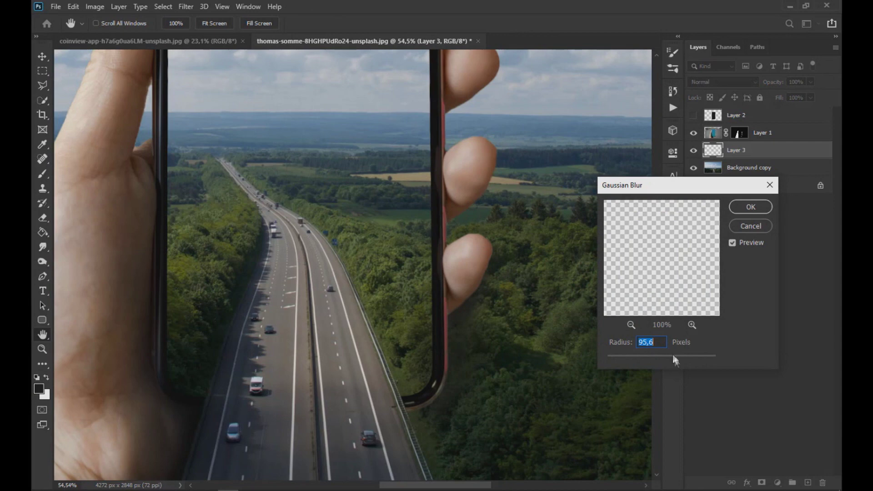
{"action": "left_click", "coordinate": [739, 208]}
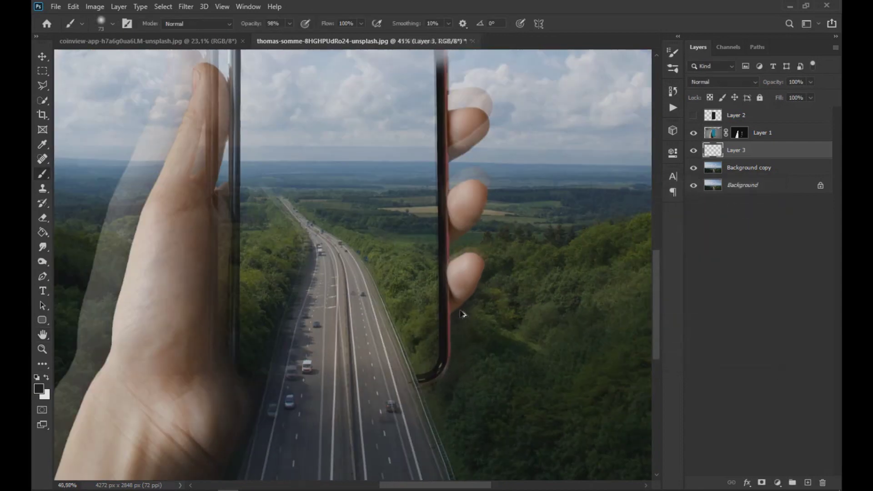
{"action": "scroll", "coordinate": [461, 314], "scroll_direction": "down", "scroll_amount": 3}
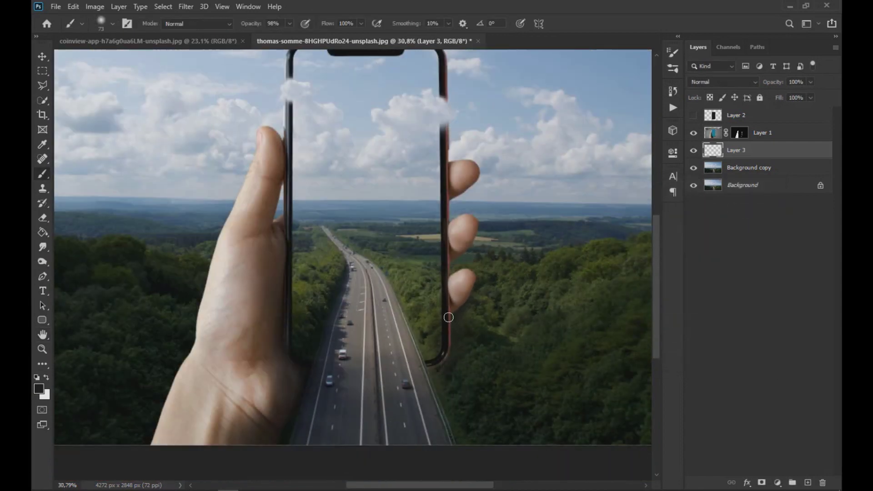
- Show Layer 2, turn its dark phone-screen shape white, and set the layer's opacity to 35%
{"action": "left_click", "coordinate": [43, 57]}
{"action": "left_click", "coordinate": [694, 115]}
{"action": "left_click", "coordinate": [734, 115]}
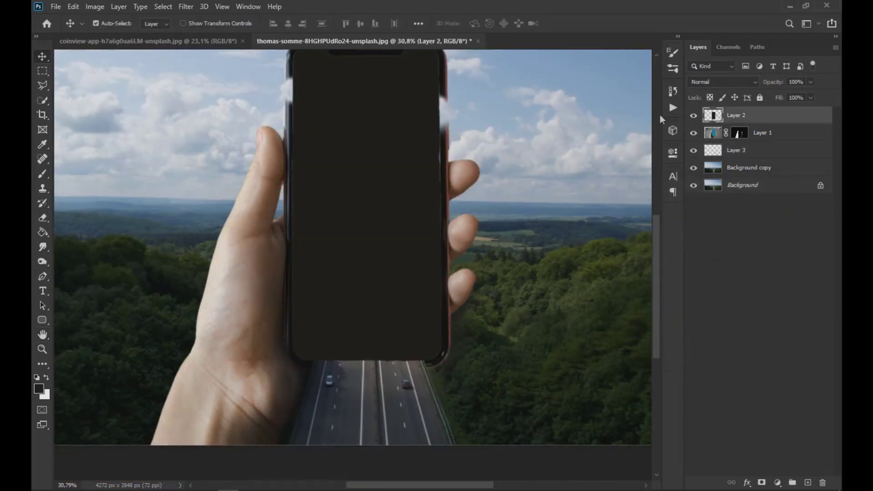
{"action": "scroll", "coordinate": [421, 233], "scroll_direction": "up", "scroll_amount": 2}
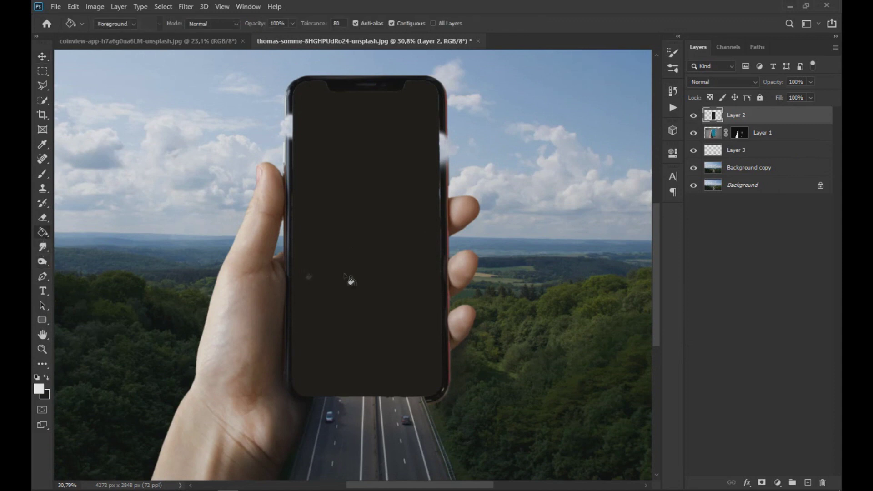
{"action": "key", "text": "ctrl+i"}
{"action": "left_click_drag", "start_coordinate": [776, 94], "coordinate": [774, 99]}
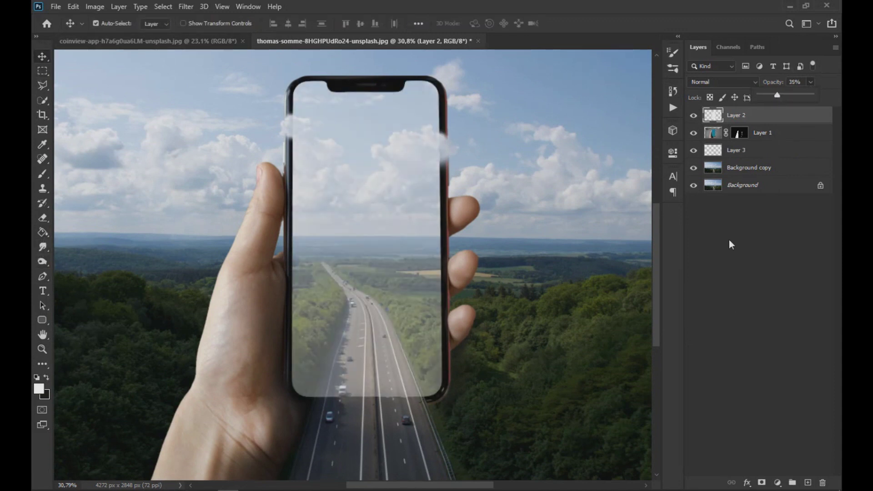
- Add a mask to Layer 2 and fade out the lower part of the white screen with a black-to-white linear gradient drawn upward
{"action": "left_click", "coordinate": [761, 483]}
{"action": "right_click", "coordinate": [42, 231]}
{"action": "left_click", "coordinate": [75, 231]}
{"action": "left_click_drag", "start_coordinate": [366, 303], "coordinate": [368, 287]}
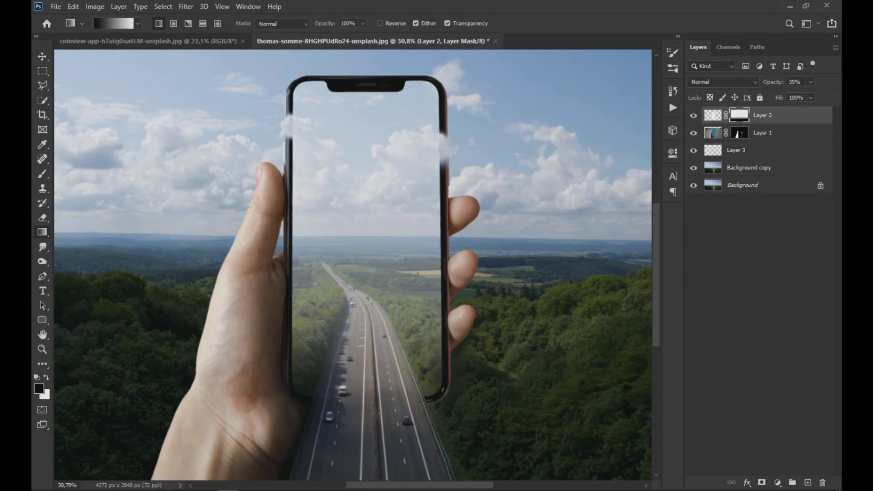
{"action": "key", "text": "ctrl+z"}
{"action": "left_click_drag", "start_coordinate": [369, 416], "coordinate": [366, 163]}
{"action": "key", "text": "ctrl+minus"}
{"action": "key", "text": "ctrl+minus"}
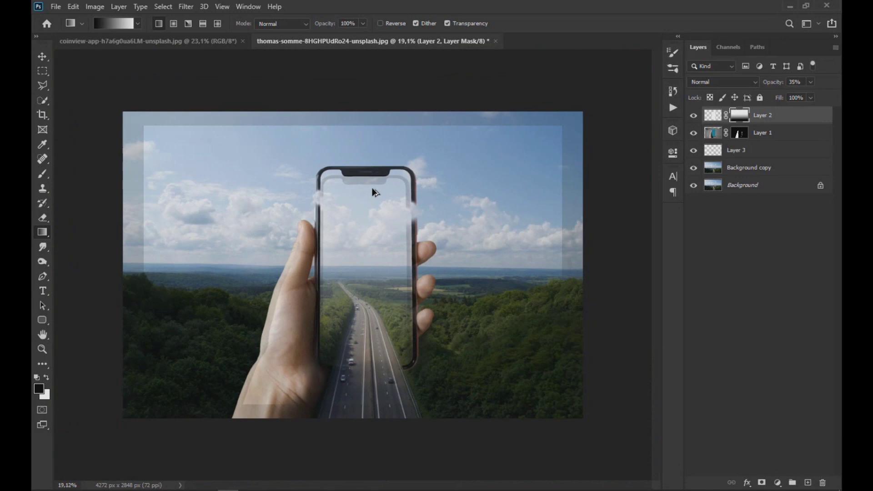
{"action": "scroll", "coordinate": [372, 188], "scroll_direction": "down", "scroll_amount": 1}
{"action": "key", "text": "ctrl+z"}
{"action": "left_click_drag", "start_coordinate": [357, 355], "coordinate": [356, 216]}
{"action": "key", "text": "v"}
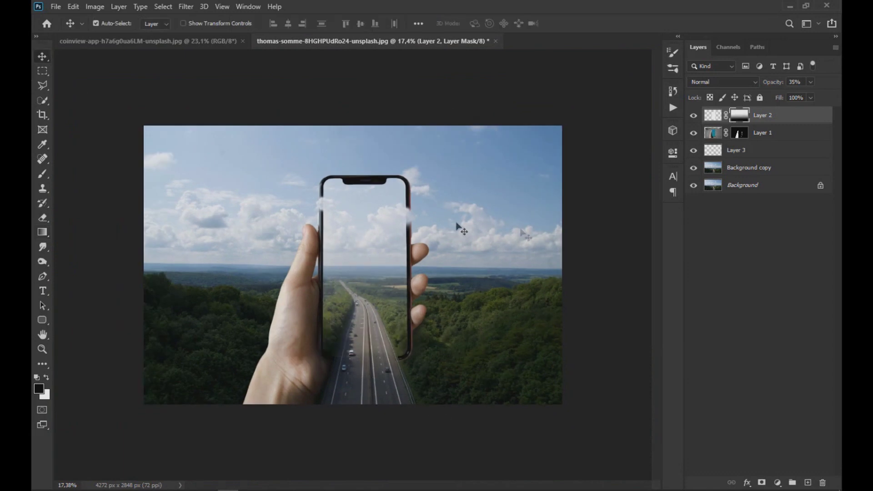
{"action": "left_click", "coordinate": [52, 174]}
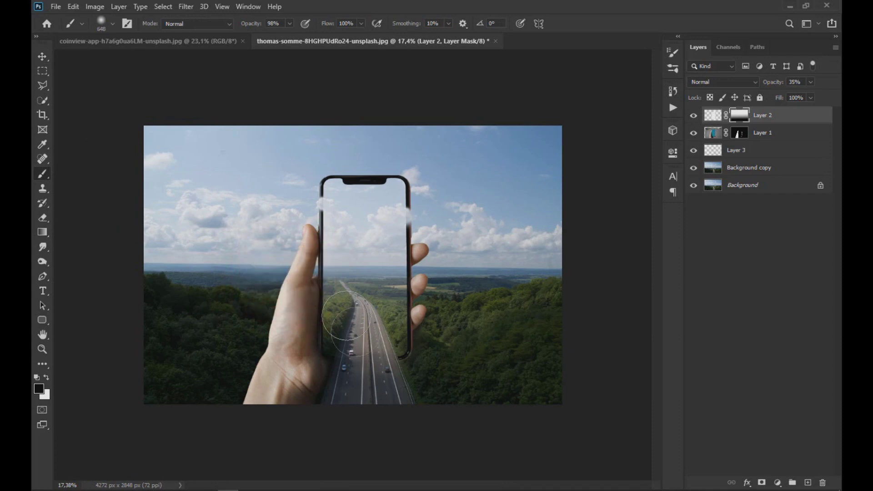
{"action": "key", "text": "ctrl+plus"}
{"action": "key", "text": "ctrl+plus"}
{"action": "key", "text": "ctrl+minus"}
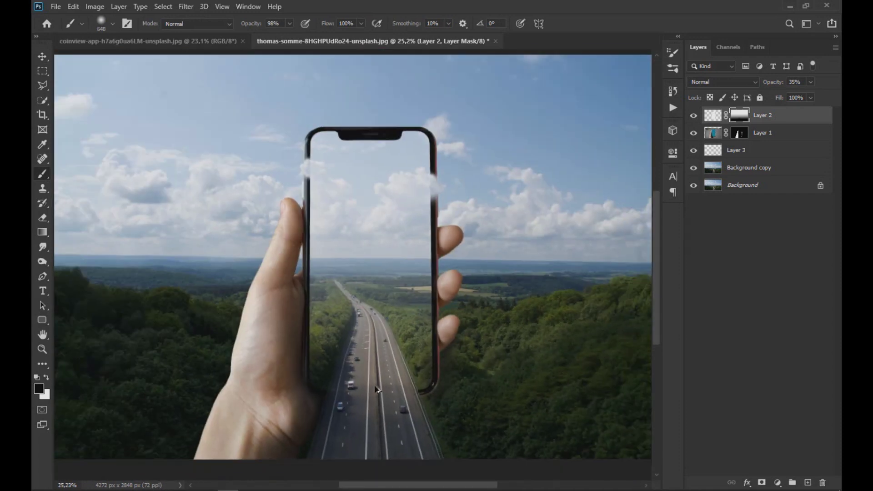
{"action": "key", "text": "v"}
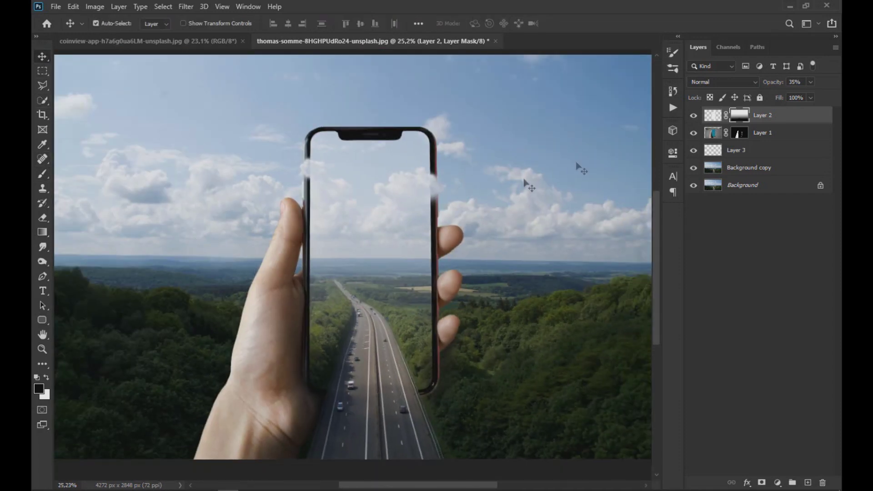
- On Background copy, load the hand-and-phone selection from Layer 1's mask and invert it
{"action": "left_click", "coordinate": [727, 169]}
{"action": "left_click", "coordinate": [739, 133], "text": "ctrl"}
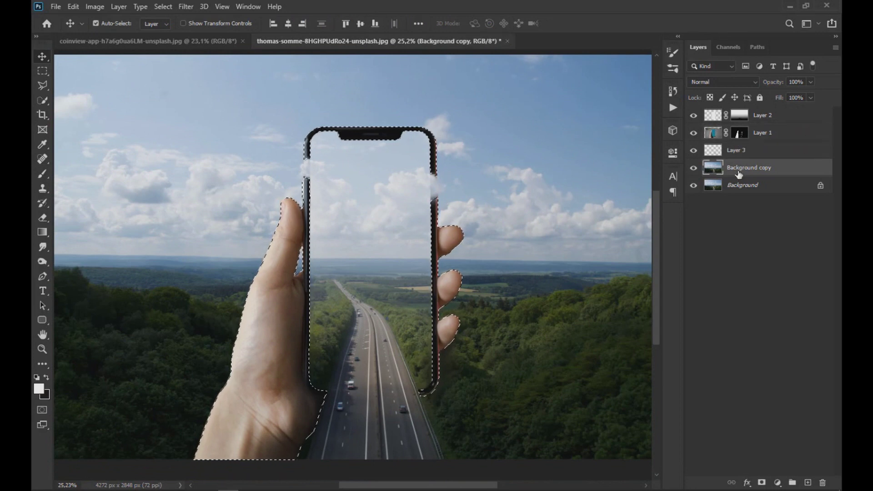
{"action": "left_click", "coordinate": [163, 7]}
{"action": "left_click", "coordinate": [177, 52]}
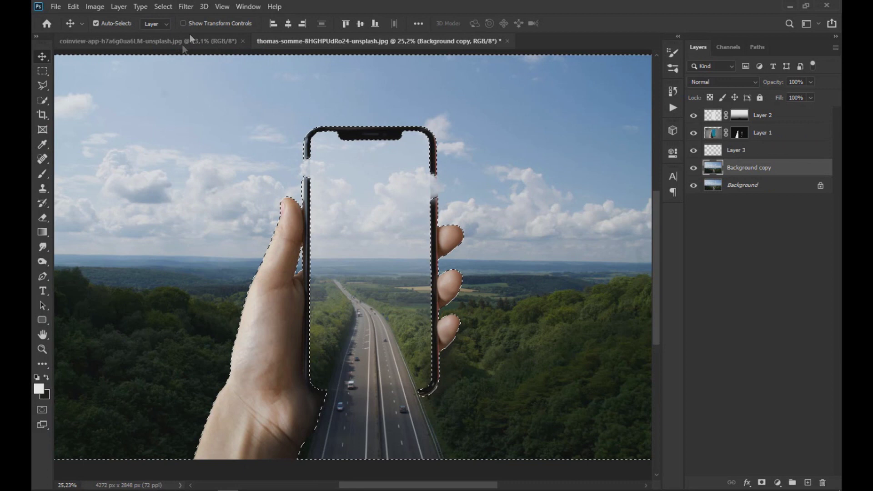
- Apply a light Gaussian Blur to the selected landscape on Background copy and deselect
{"action": "left_click", "coordinate": [186, 6]}
{"action": "mouse_move", "coordinate": [205, 133]}
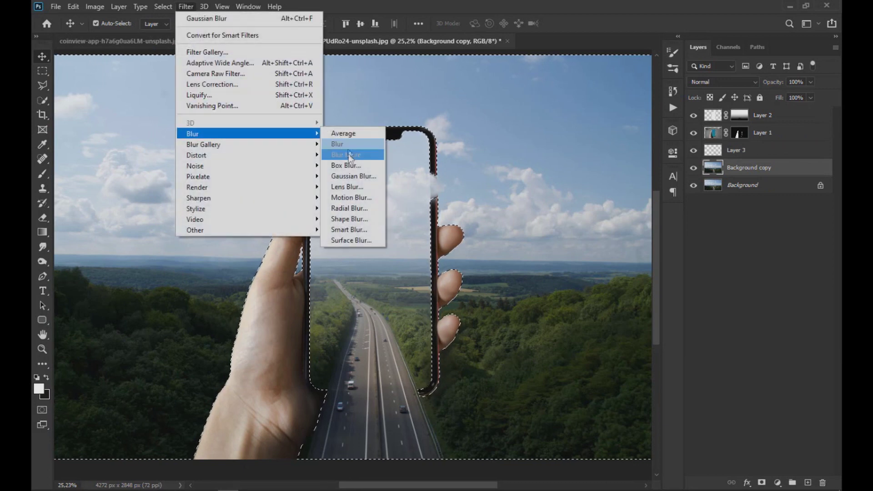
{"action": "left_click", "coordinate": [350, 175]}
{"action": "mouse_move", "coordinate": [641, 356]}
{"action": "left_mouse_down"}
{"action": "mouse_move", "coordinate": [631, 359]}
{"action": "mouse_move", "coordinate": [648, 361]}
{"action": "left_mouse_up"}
{"action": "left_click", "coordinate": [740, 209]}
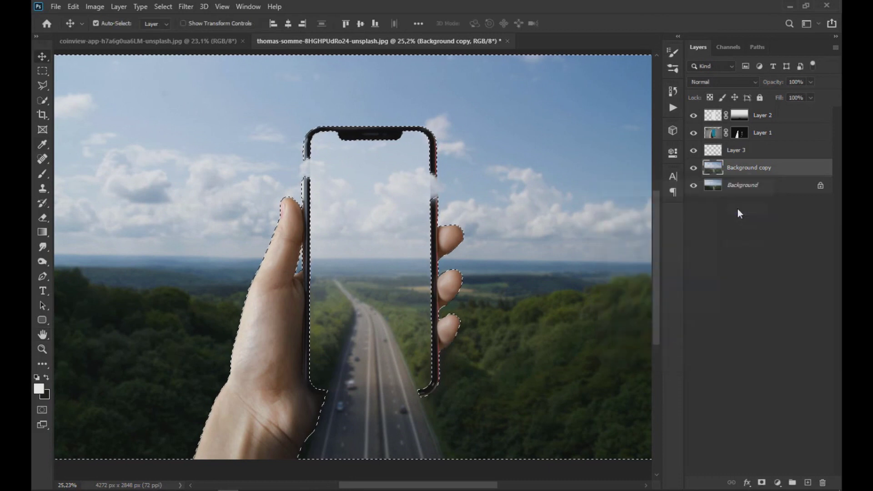
{"action": "key", "text": "ctrl+d"}
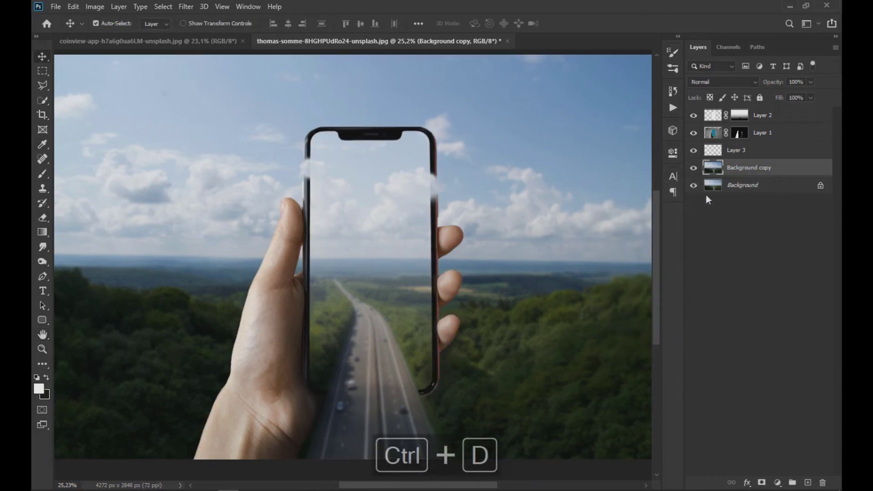
- Duplicate the sharp Background layer and move the duplicate above the blurred Background copy
{"action": "left_click", "coordinate": [732, 190]}
{"action": "key", "text": "ctrl+j"}
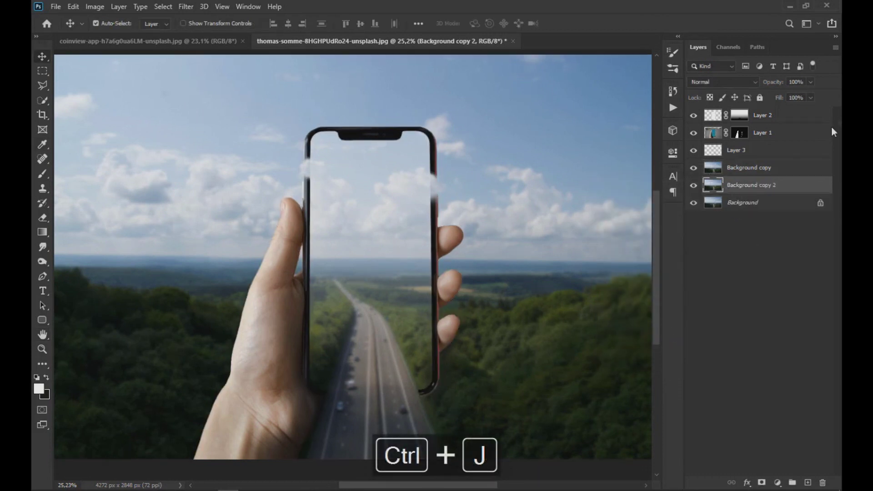
{"action": "left_click_drag", "start_coordinate": [776, 185], "coordinate": [763, 165]}
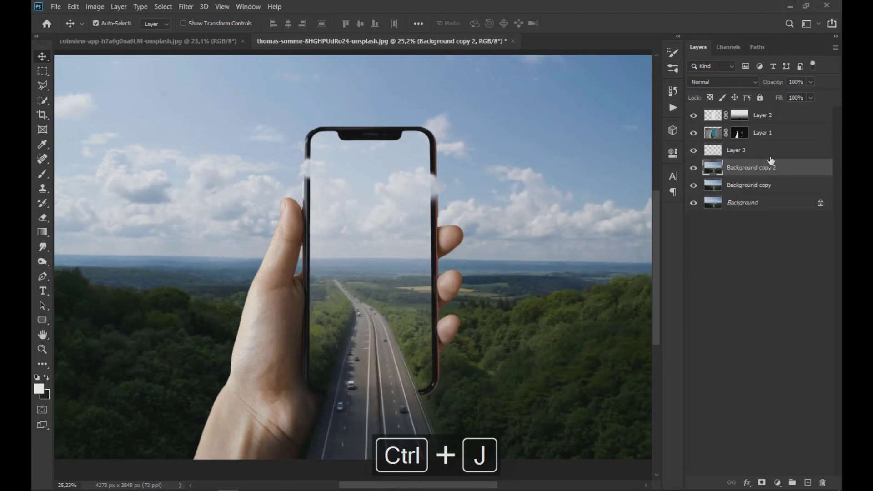
- Add a mask to Background copy 2 and paint black with a large soft brush at 65% opacity over the landscape around the phone
{"action": "key", "text": "b"}
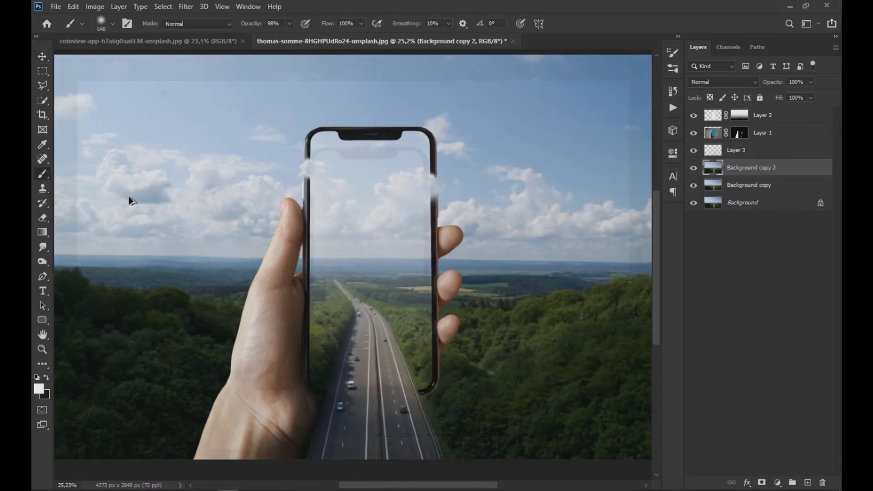
{"action": "scroll", "coordinate": [127, 197], "scroll_direction": "down", "scroll_amount": 2}
{"action": "left_click", "coordinate": [762, 482]}
{"action": "key", "text": "x"}
{"action": "left_click", "coordinate": [289, 23]}
{"action": "left_click_drag", "start_coordinate": [294, 36], "coordinate": [274, 36]}
{"action": "mouse_move", "coordinate": [492, 363]}
{"action": "left_mouse_down"}
{"action": "mouse_move", "coordinate": [475, 196]}
{"action": "mouse_move", "coordinate": [313, 171]}
{"action": "mouse_move", "coordinate": [610, 219]}
{"action": "left_mouse_up"}
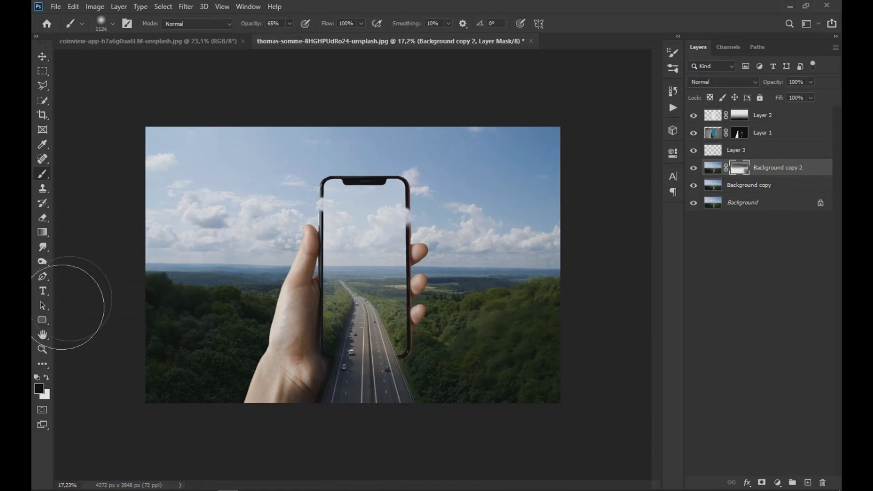
{"action": "scroll", "coordinate": [205, 400], "scroll_direction": "up", "scroll_amount": 2}
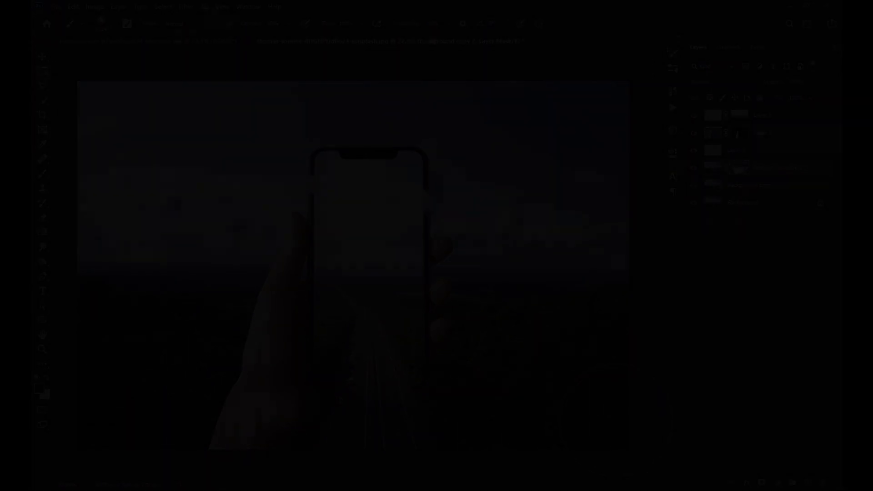